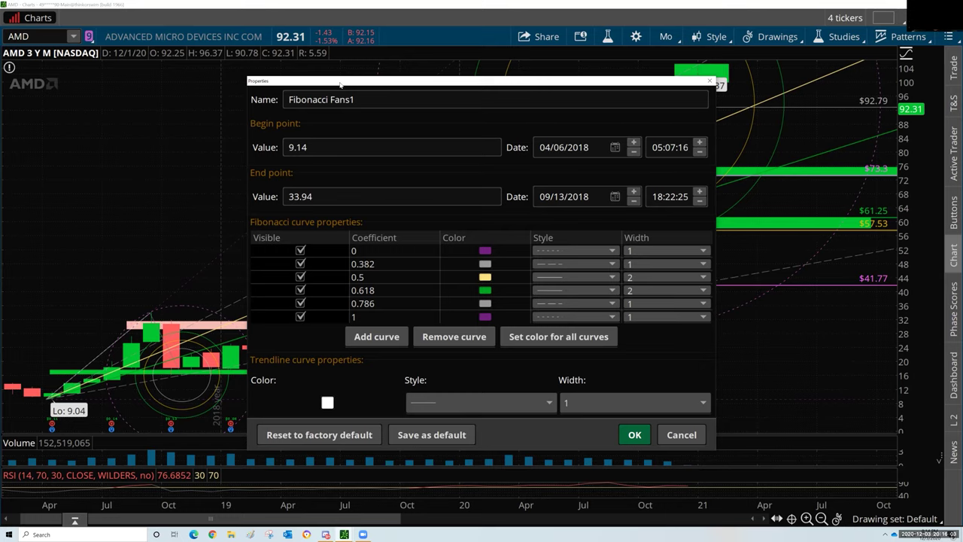
- Examine the Fibonacci Fans1 properties, including its begin and end points and its curve coefficients, colors, styles and widths
drag(340, 85, 367, 60)
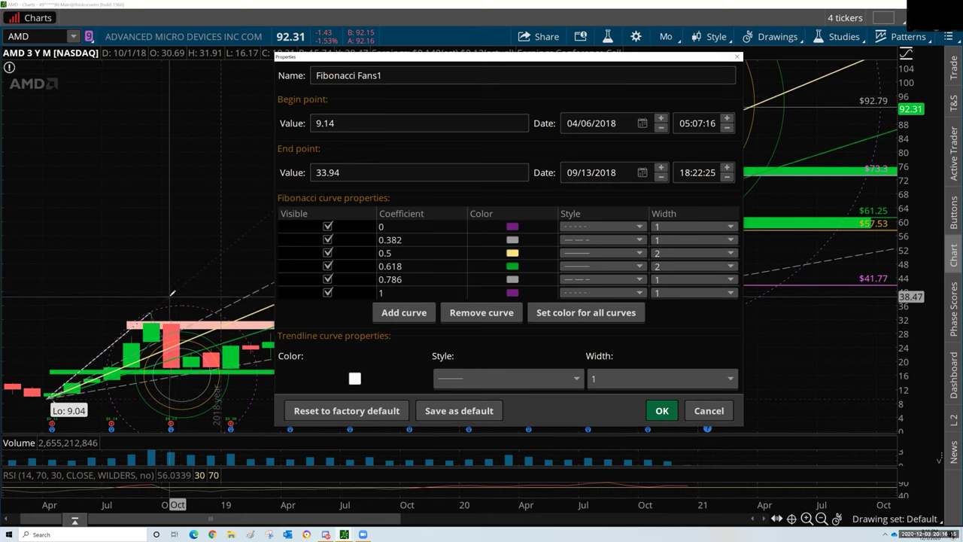
mouse_move(172, 292)
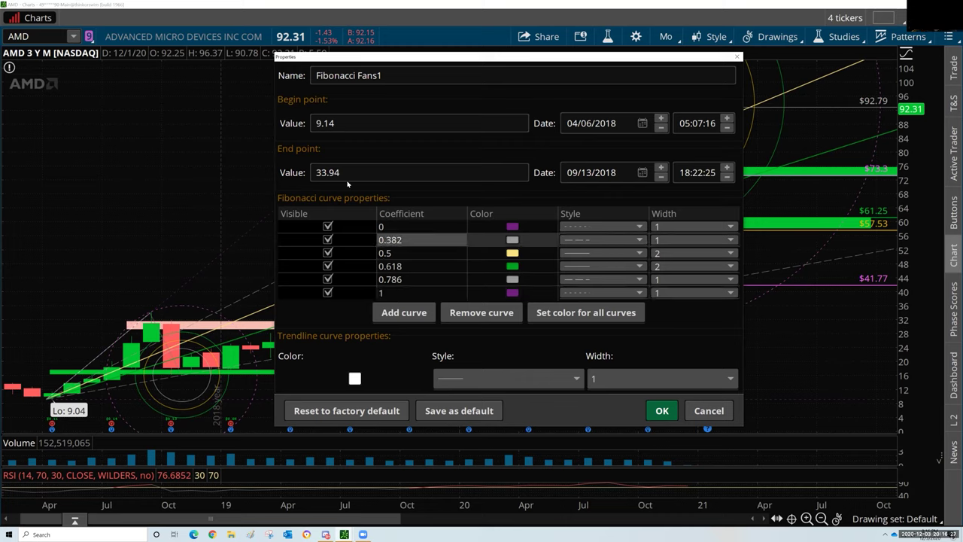
click(662, 410)
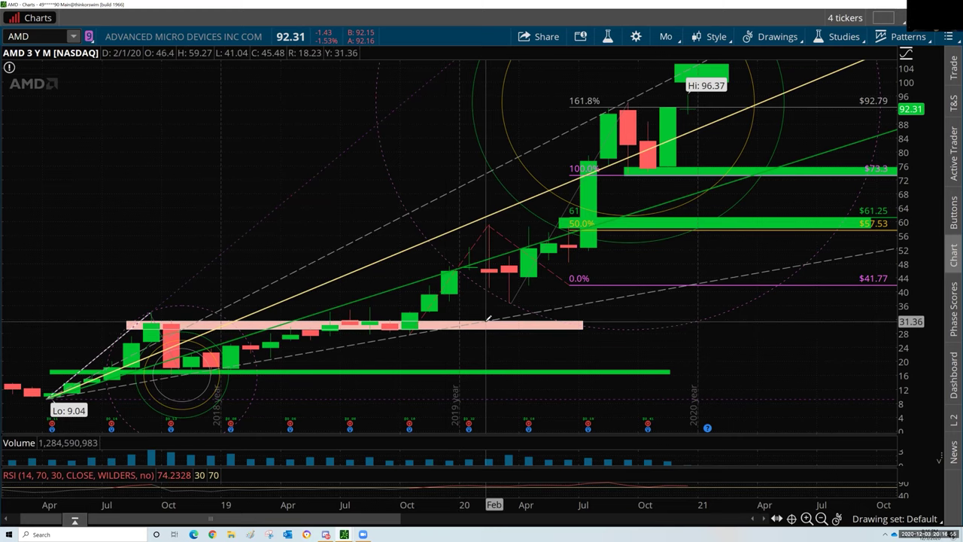
right_click(486, 324)
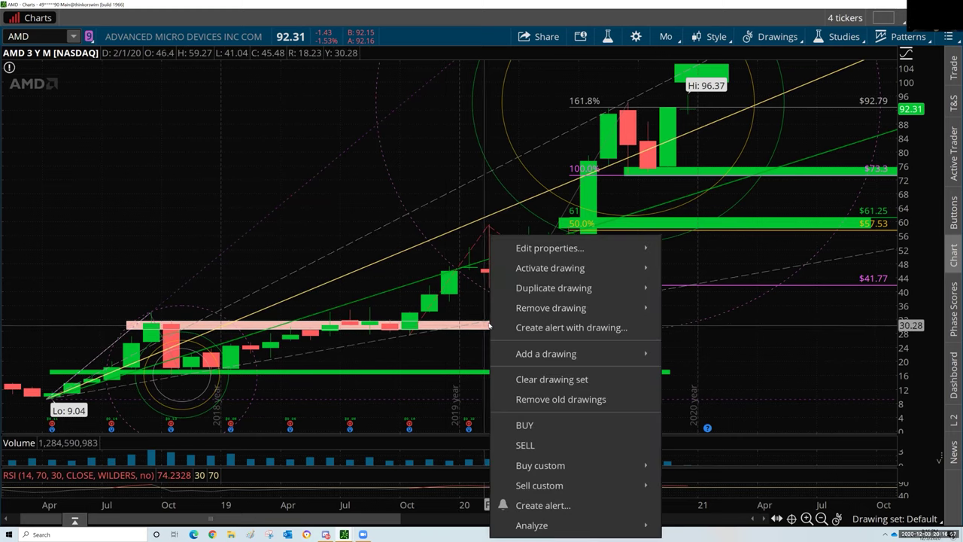
mouse_move(533, 252)
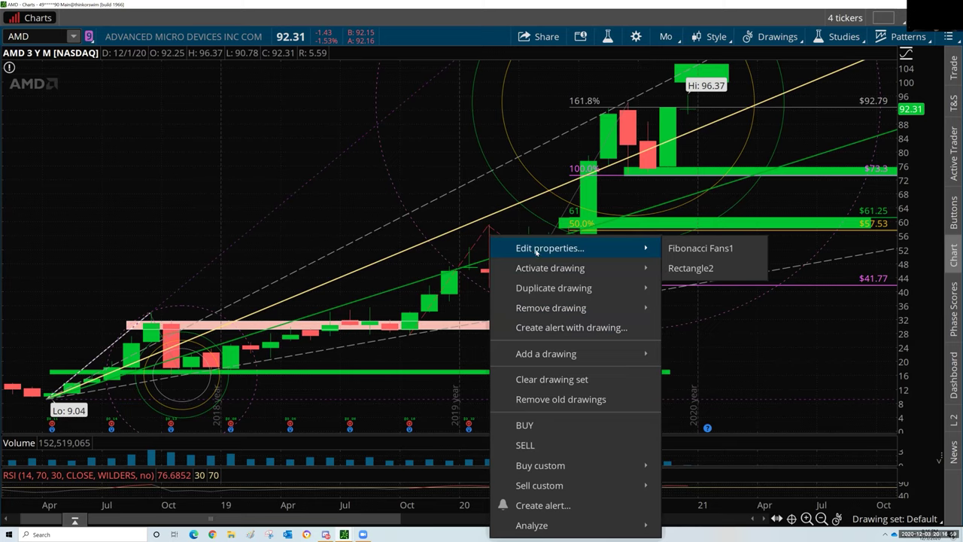
click(692, 251)
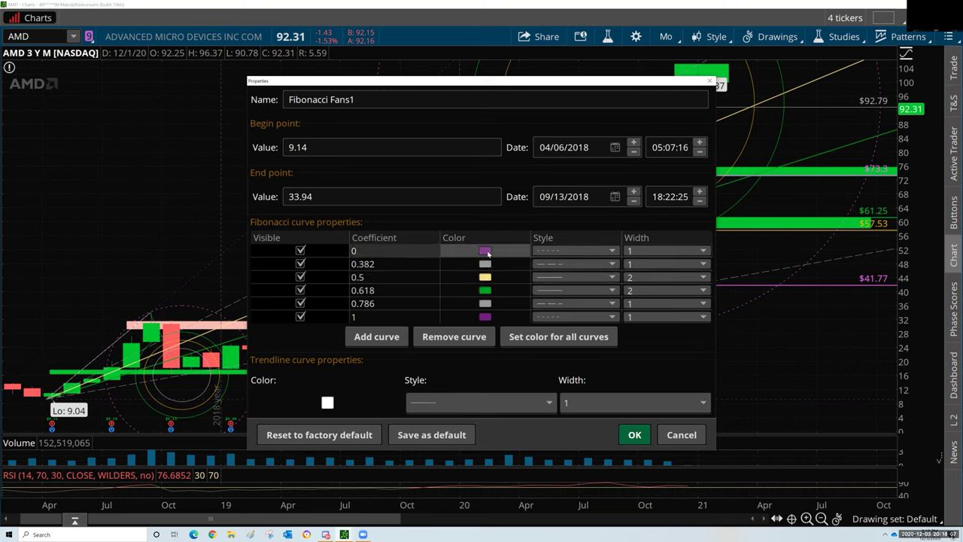
click(635, 434)
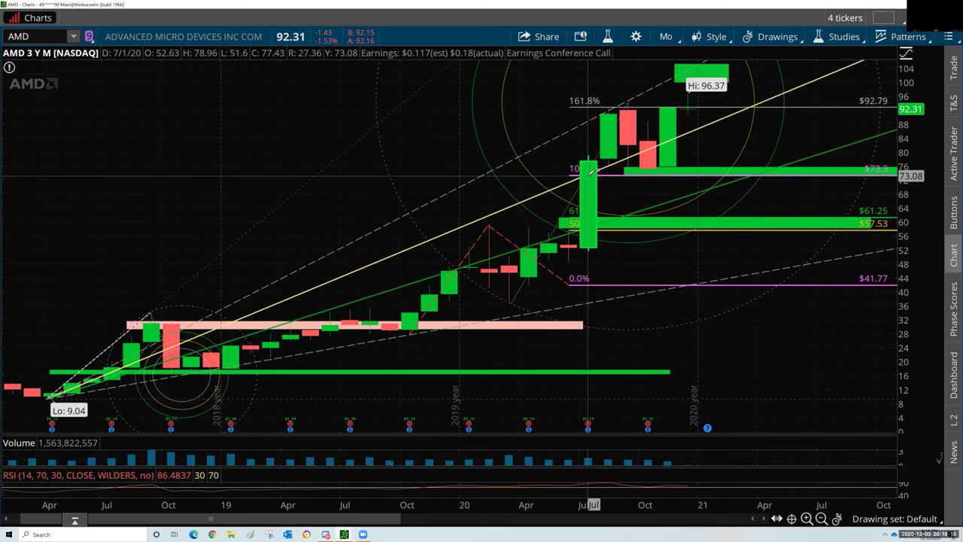
mouse_move(596, 172)
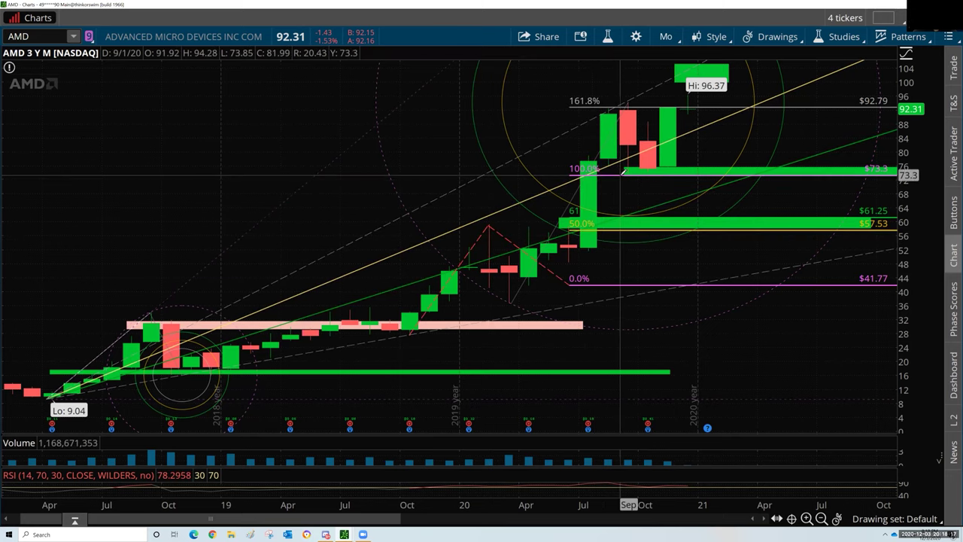
mouse_move(703, 169)
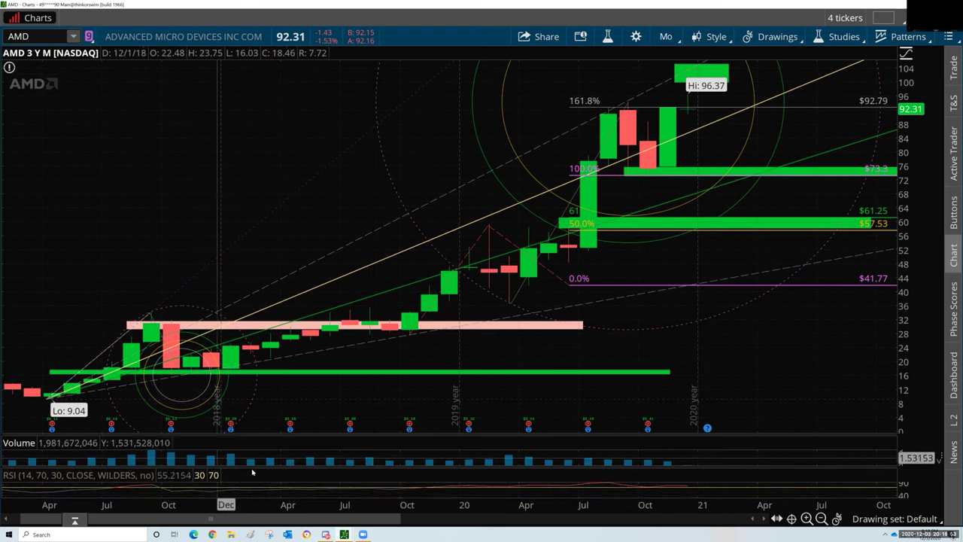
- Enlarge the RSI pane to fill most of the chart and set the aggregation period to weekly
drag(259, 464, 278, 134)
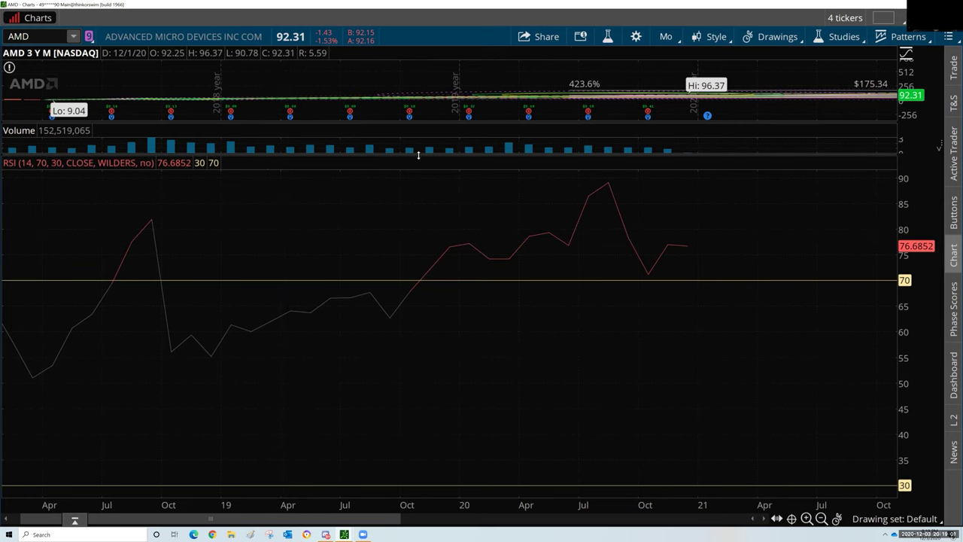
scroll(255, 506, down, 2)
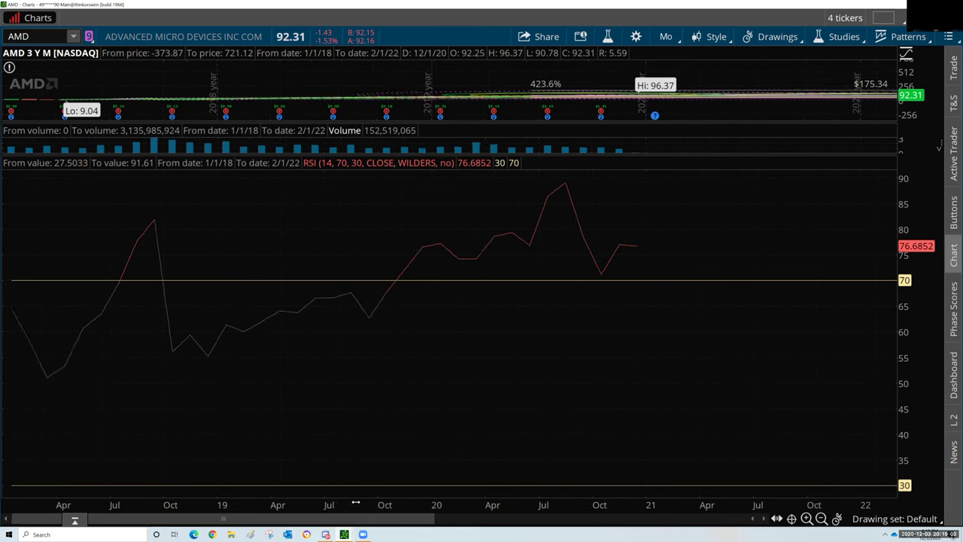
click(666, 36)
click(615, 252)
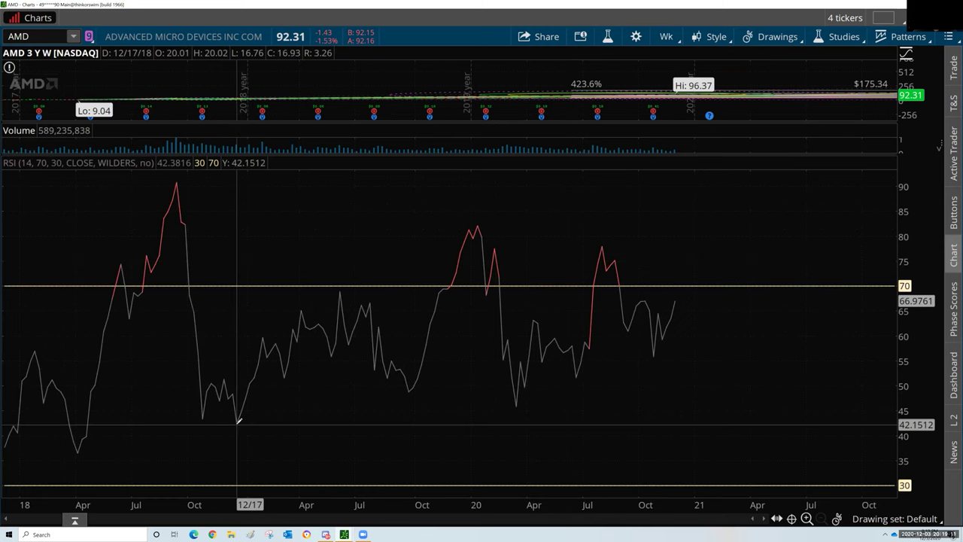
- Draw a Fibonacci extension on the RSI from about 90.6 in September 2018 through about 42.4 in December 2018 to about 68.9 in June 2019
click(783, 38)
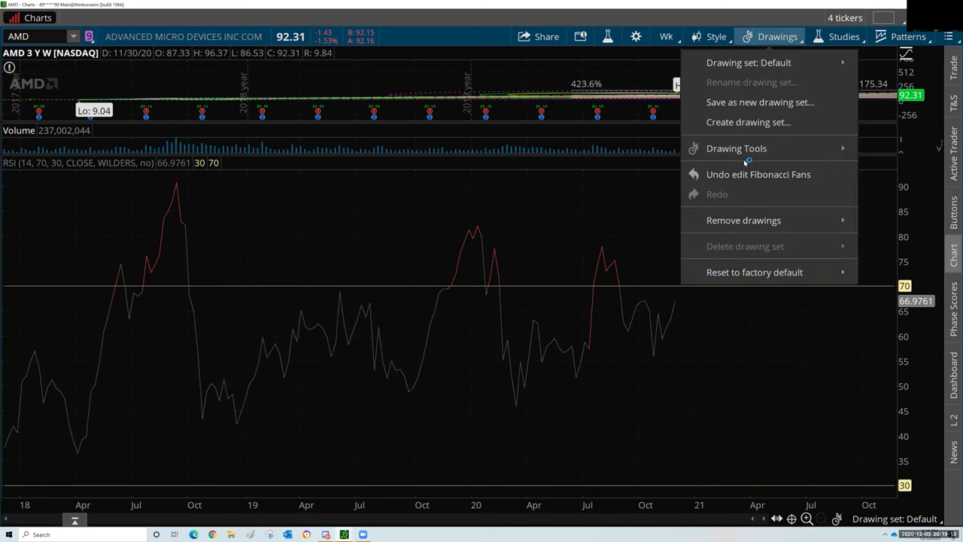
mouse_move(827, 155)
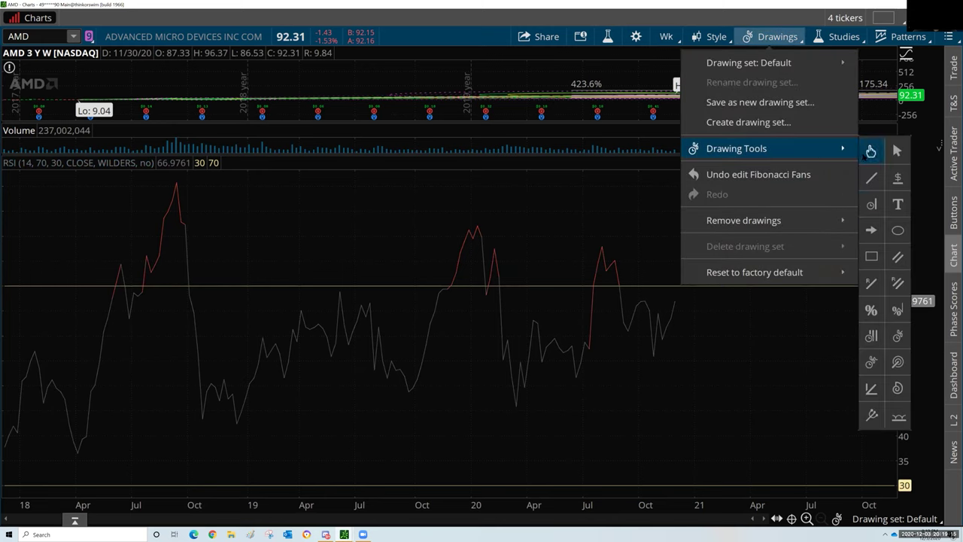
click(897, 310)
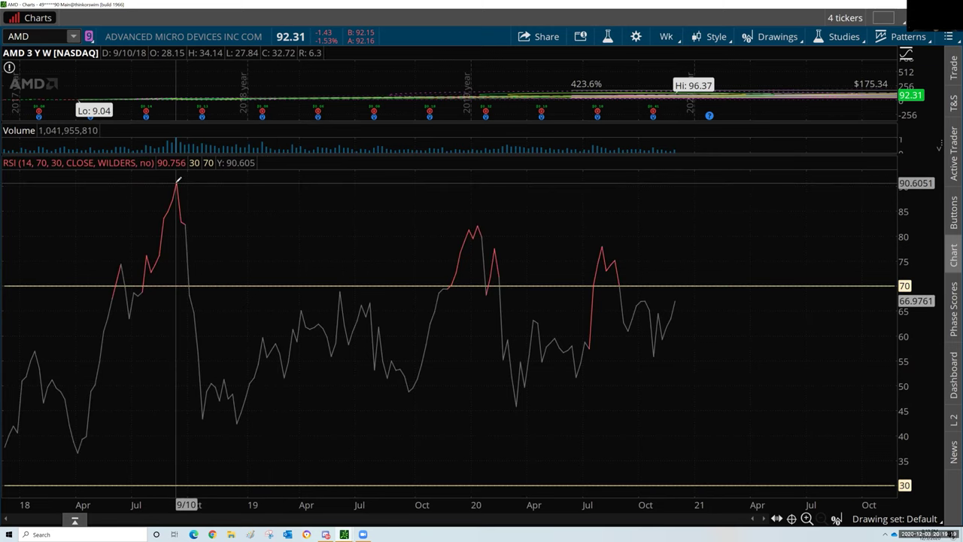
click(176, 182)
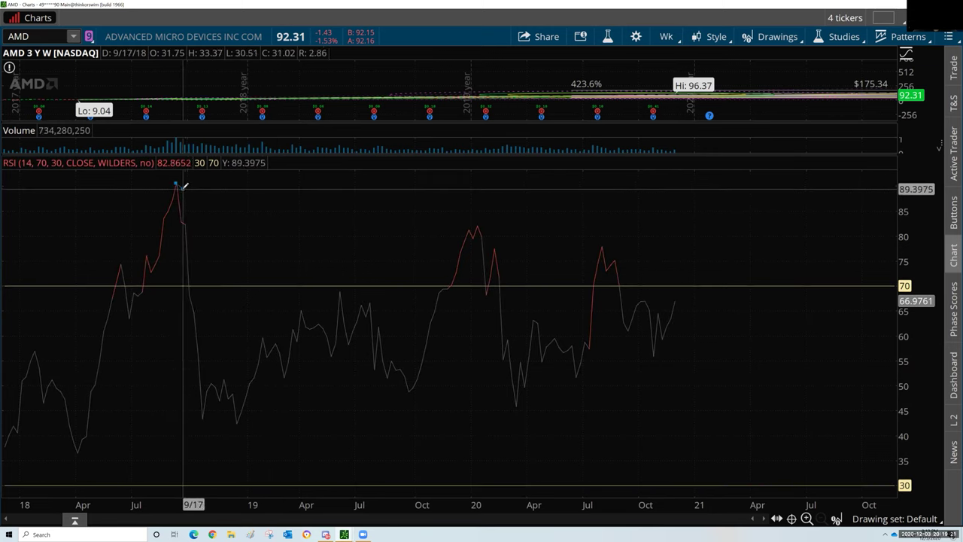
click(237, 422)
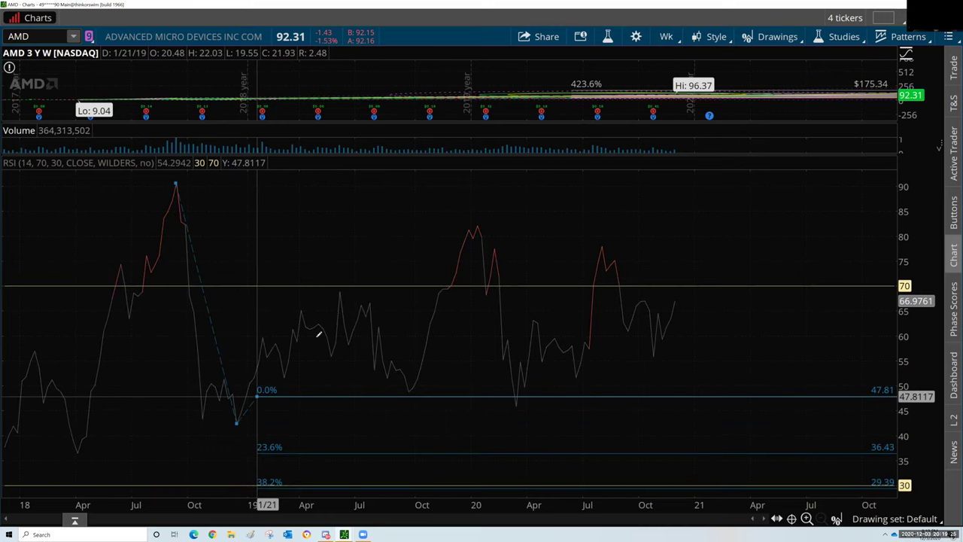
click(341, 288)
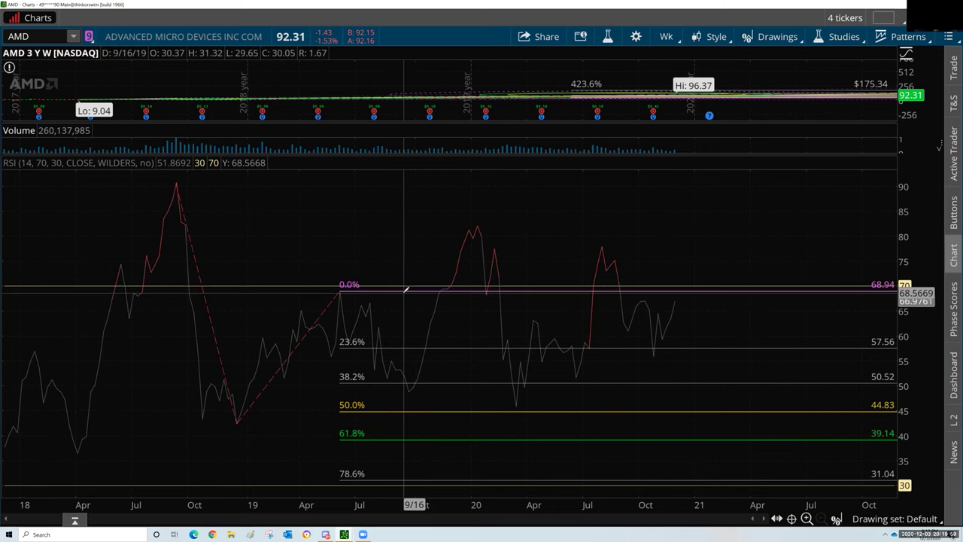
- Inspect the RSI Fibonacci extension's 0% level and remove the drawing
mouse_move(406, 289)
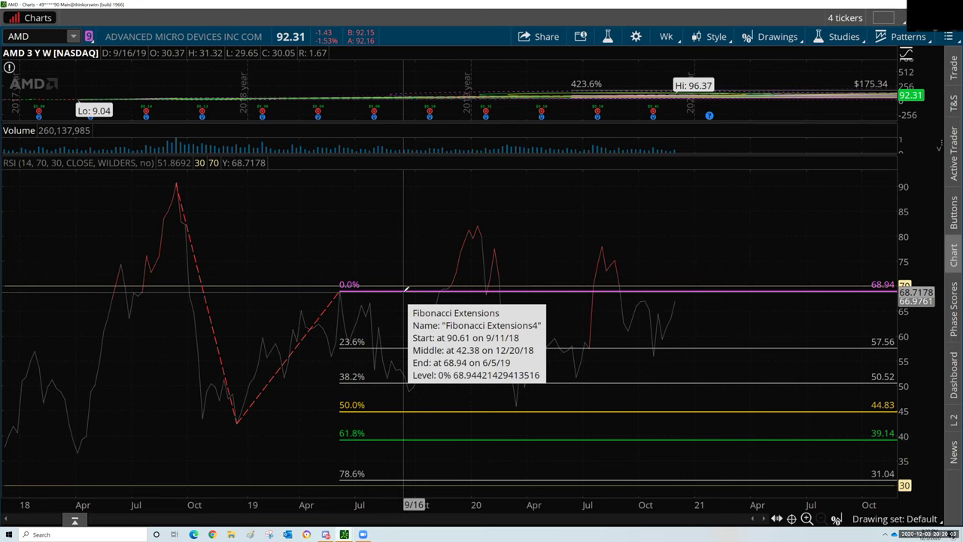
right_click(404, 294)
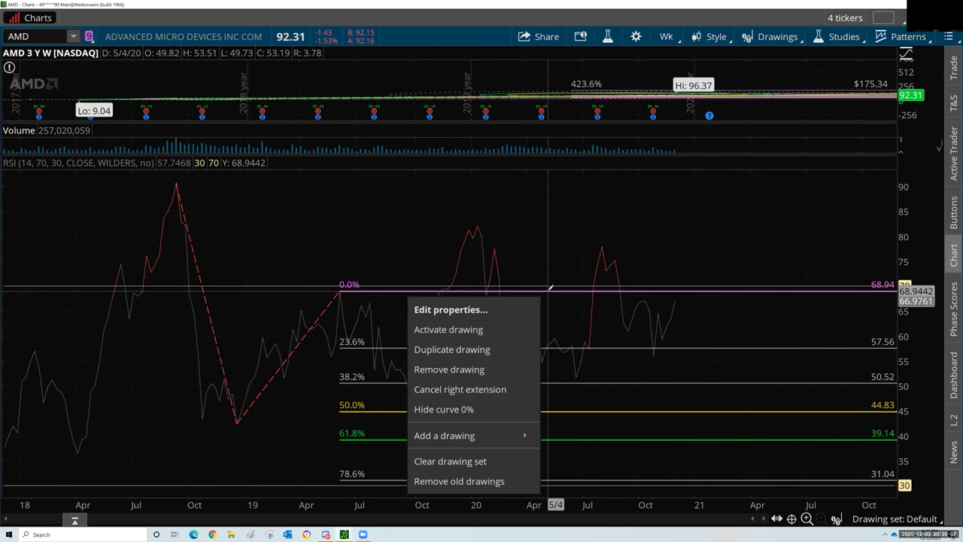
mouse_move(552, 288)
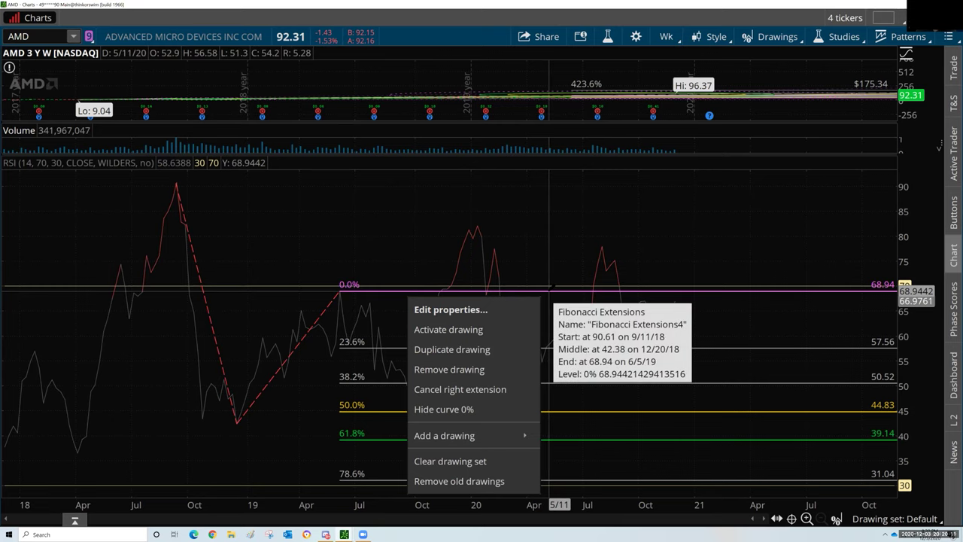
right_click(765, 289)
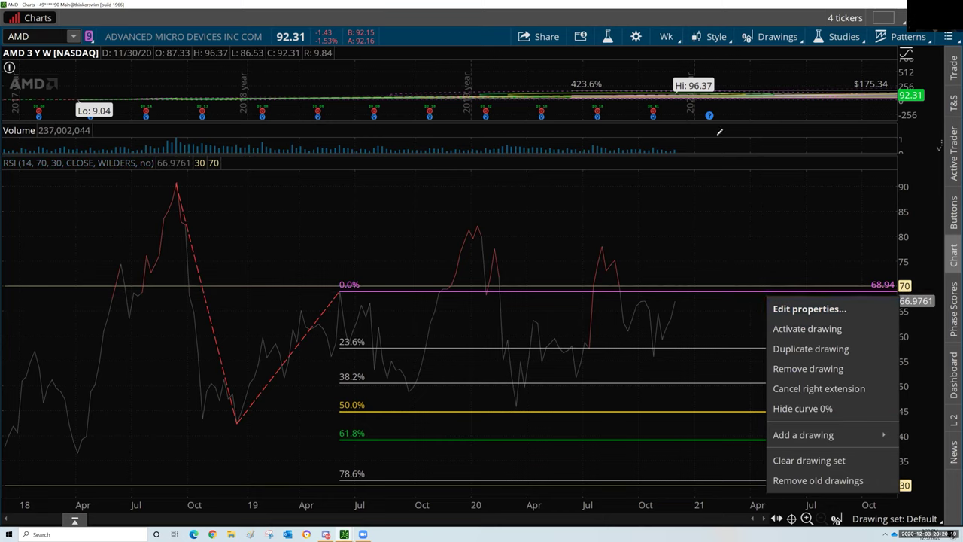
right_click(469, 413)
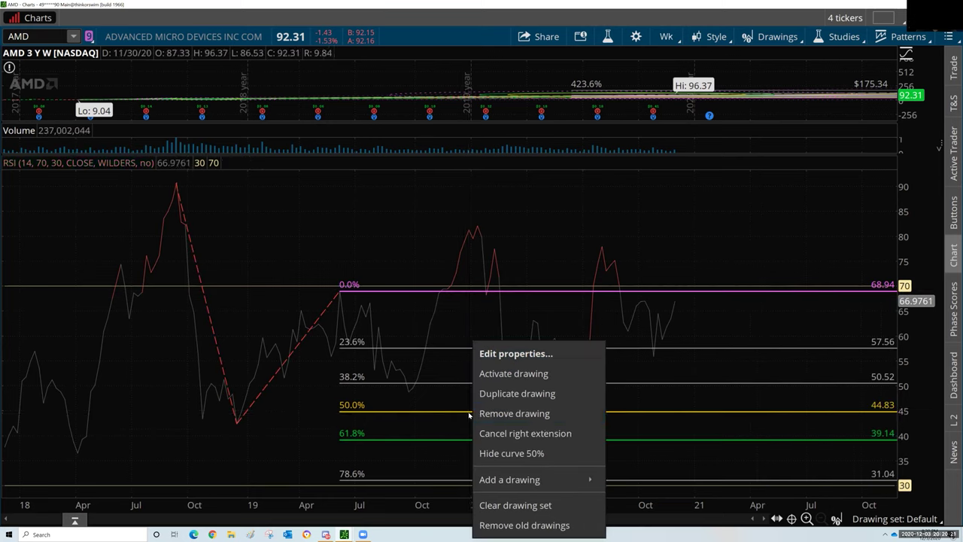
click(514, 413)
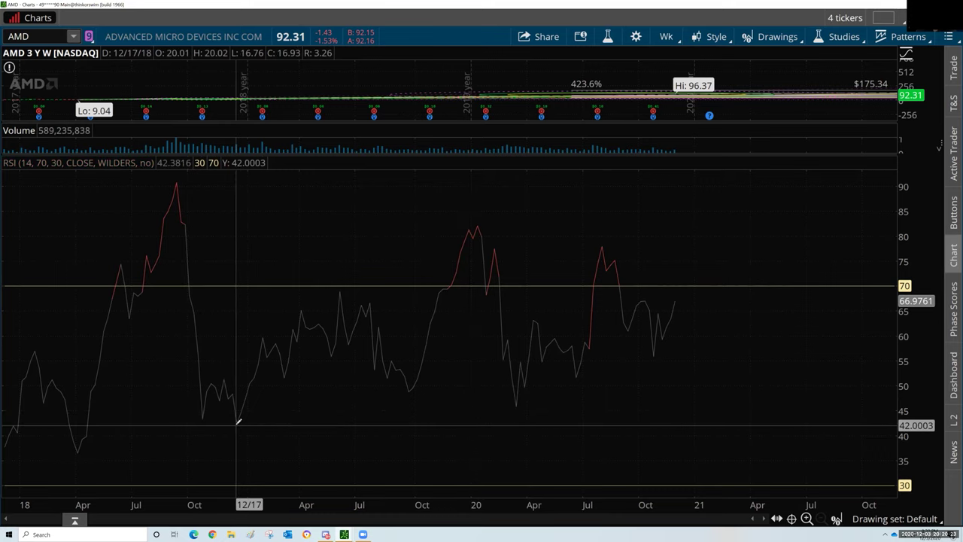
- Draw an RSI Fibonacci extension from the December 2018 low near 42 through the June 2019 peak near 69 to about 48.7 in September 2019
drag(237, 423, 340, 291)
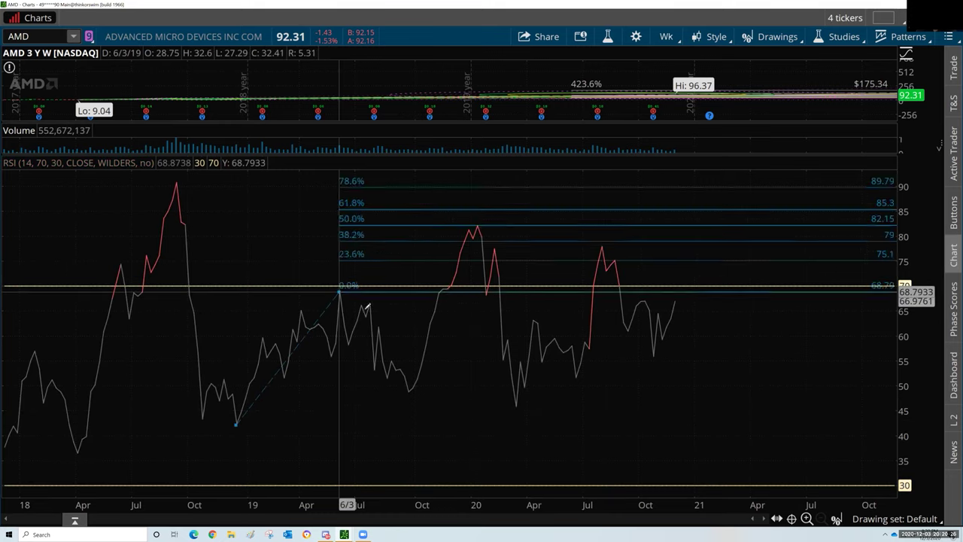
click(409, 387)
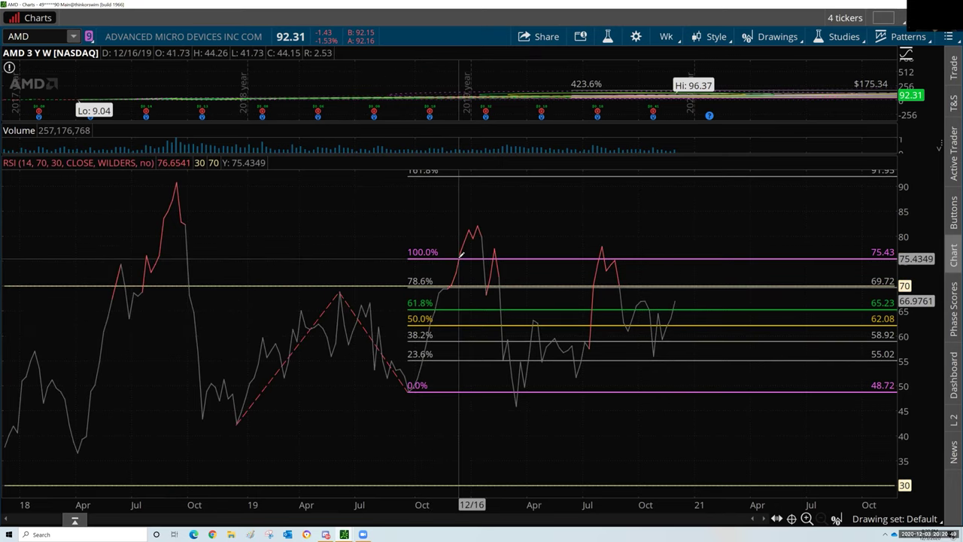
mouse_move(462, 254)
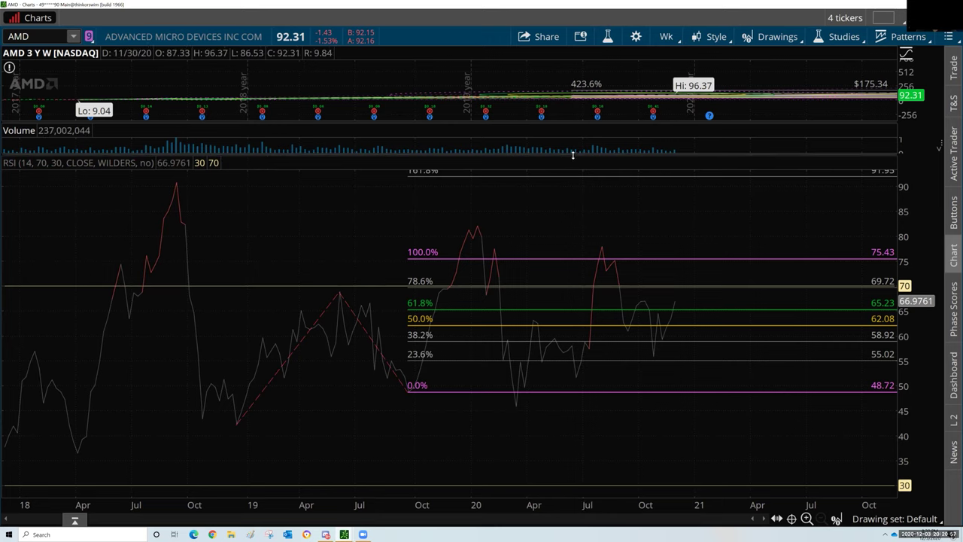
- Show the price and RSI panes at similar heights and add an RSI Fibonacci extension from the April 2018 low through the September peak to the December low
drag(574, 162, 585, 380)
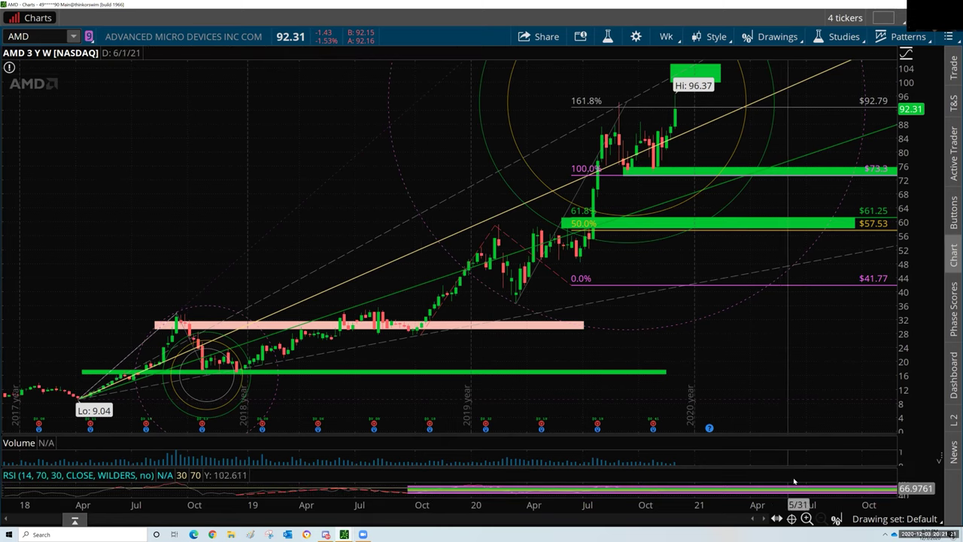
drag(790, 431, 790, 251)
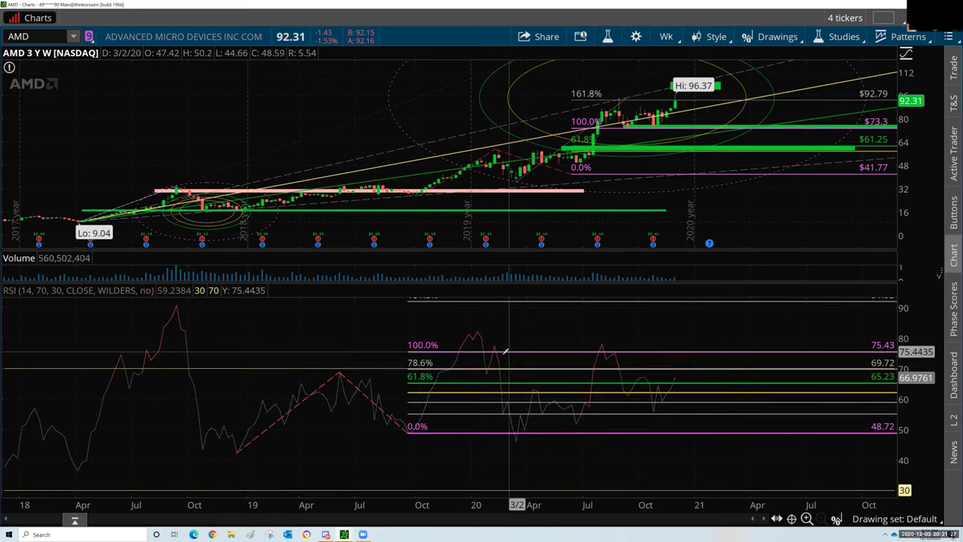
click(76, 468)
click(176, 306)
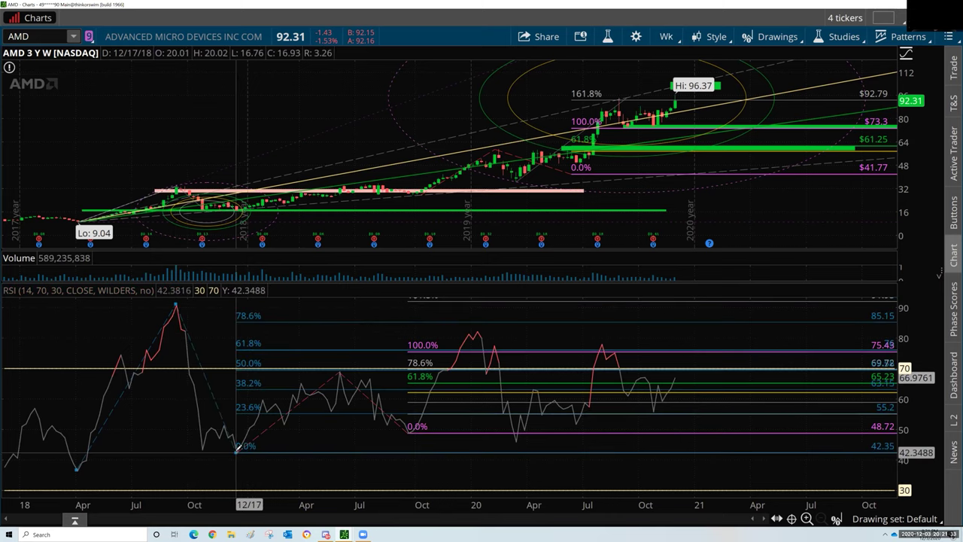
click(238, 447)
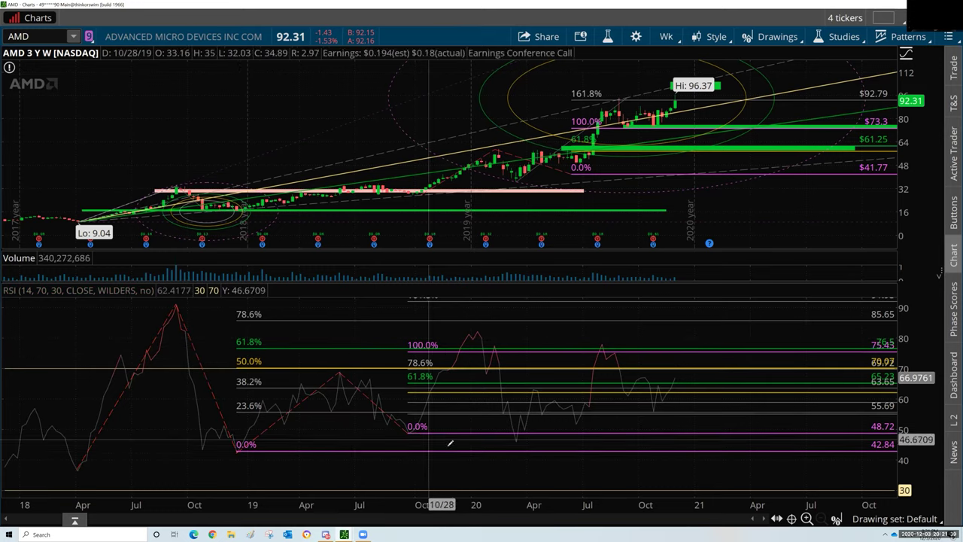
- Remove both Fibonacci extensions from the RSI and shrink its pane so the price chart fills most of the window
right_click(405, 448)
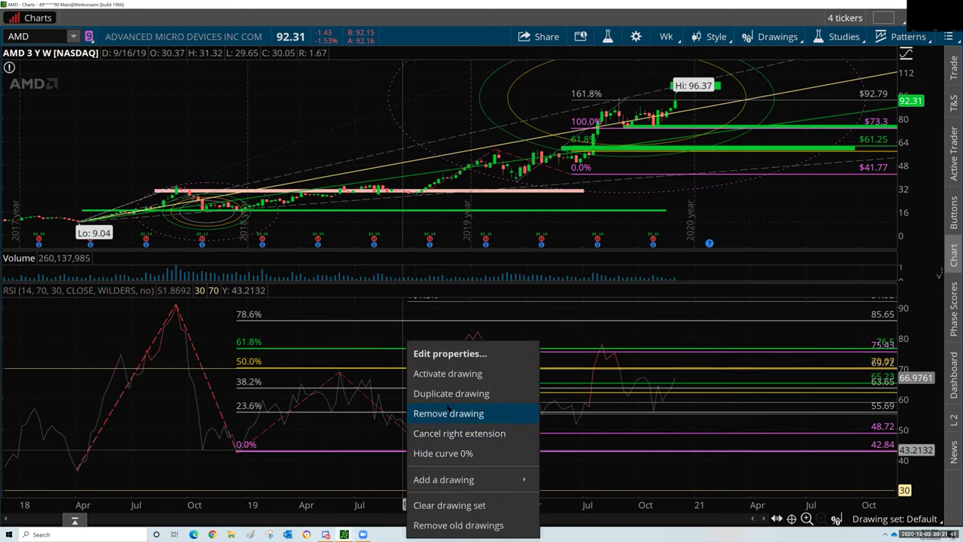
click(449, 414)
right_click(454, 402)
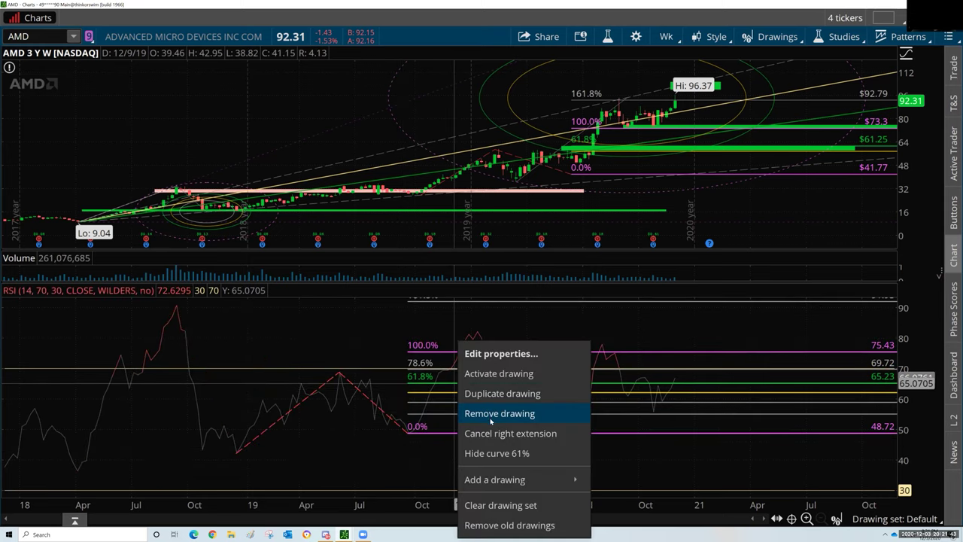
click(493, 414)
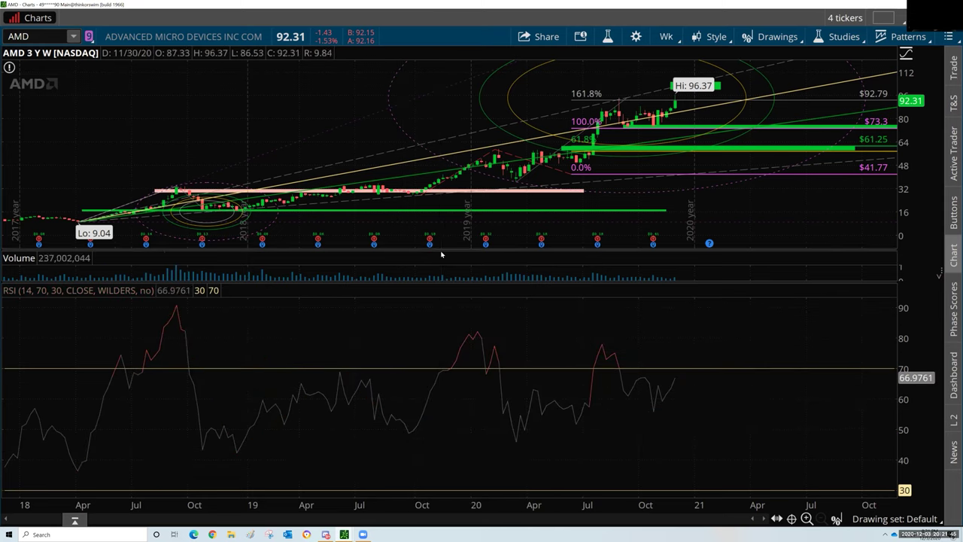
drag(442, 253, 678, 503)
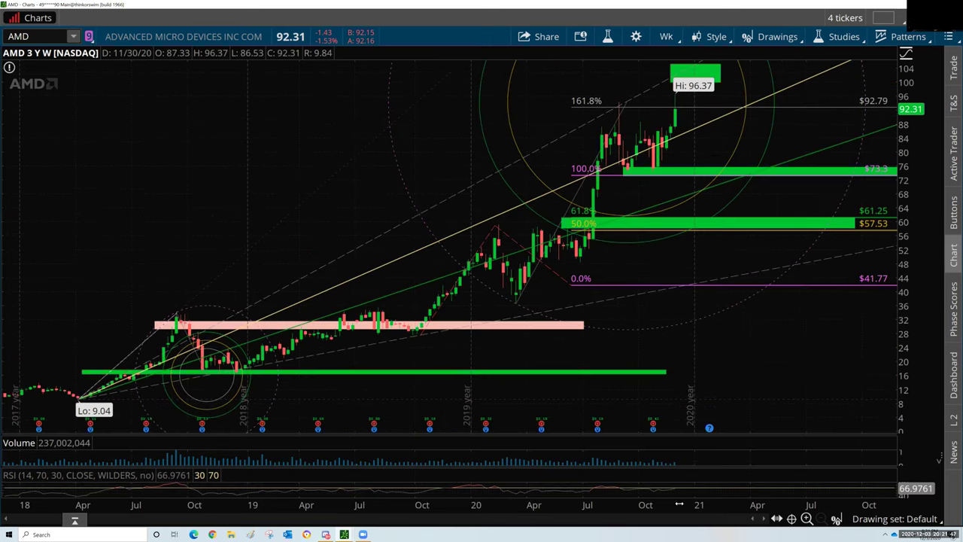
- Switch the AMD chart to the 5-day, 15-minute timeframe
click(667, 37)
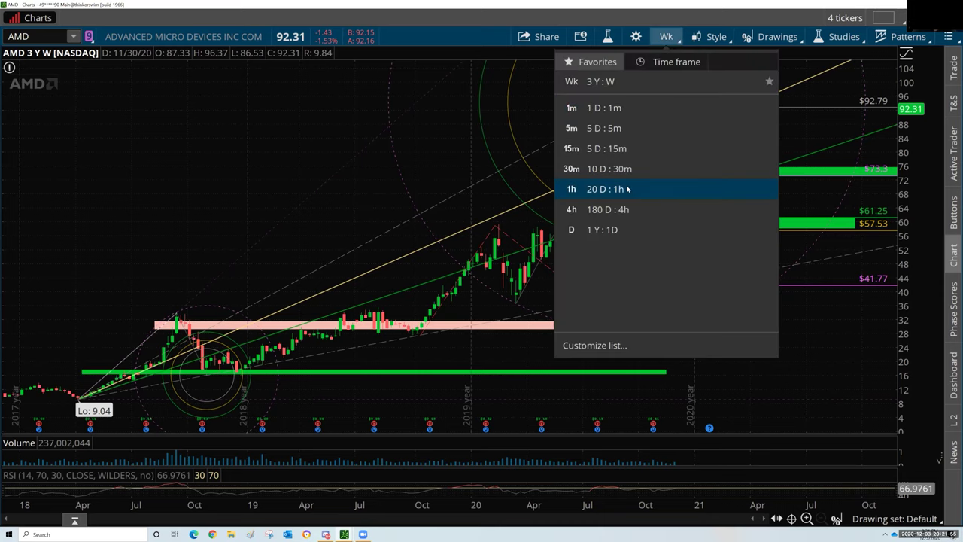
click(623, 149)
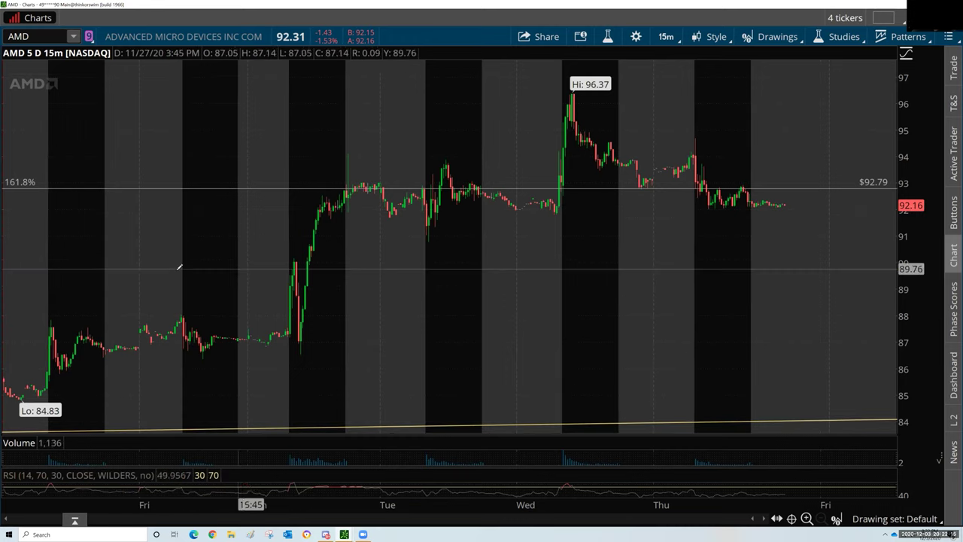
- Try a price Fibonacci extension from the 84.83 low through the first peak to Friday's 86.38 low, and remove it
click(748, 38)
click(749, 38)
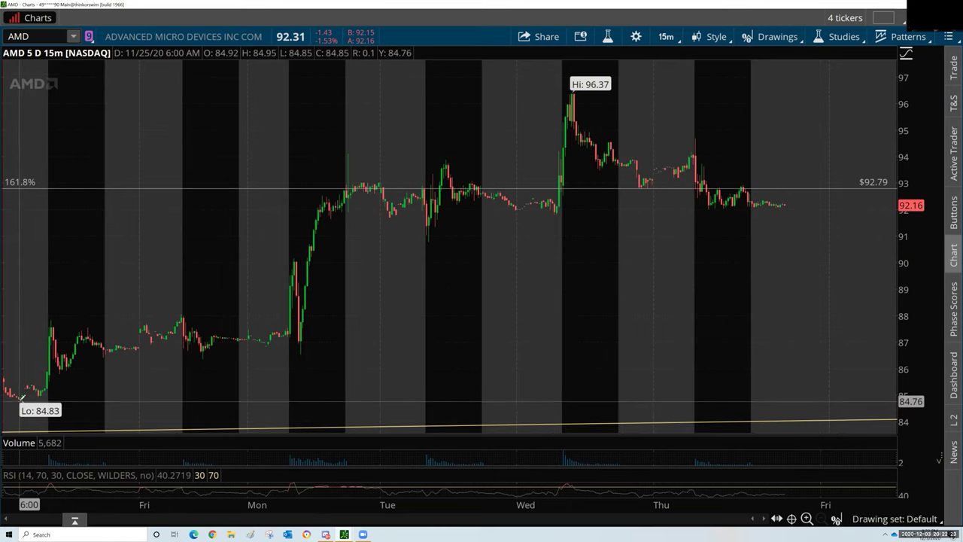
click(36, 382)
click(50, 317)
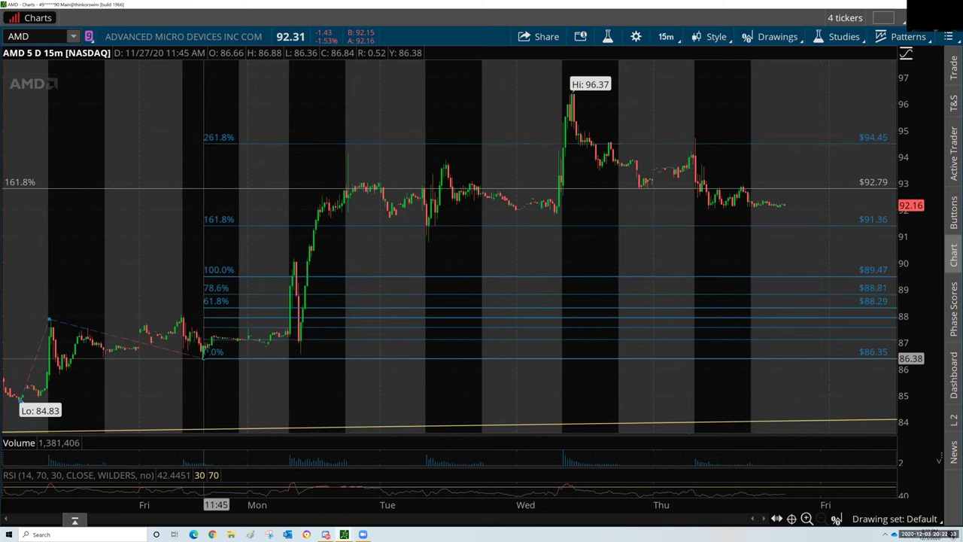
click(203, 354)
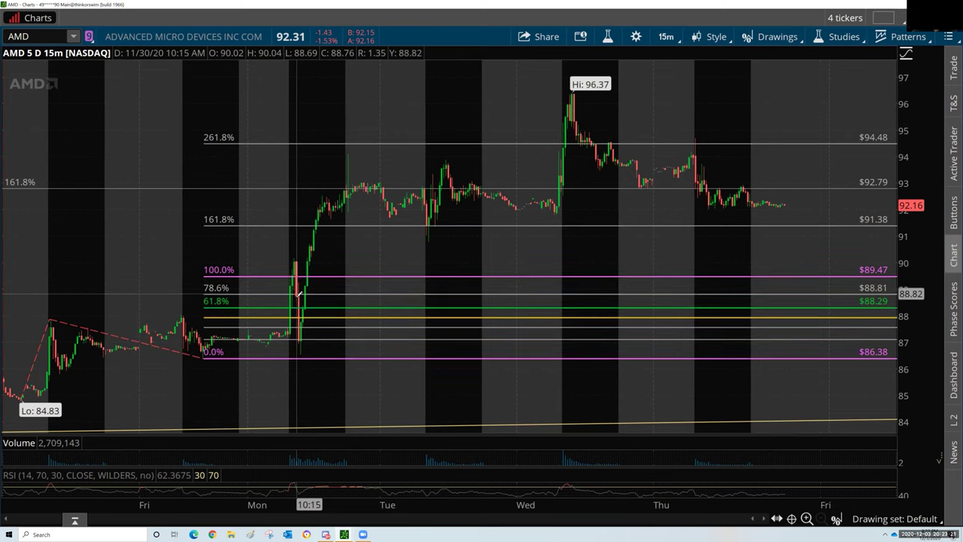
right_click(258, 357)
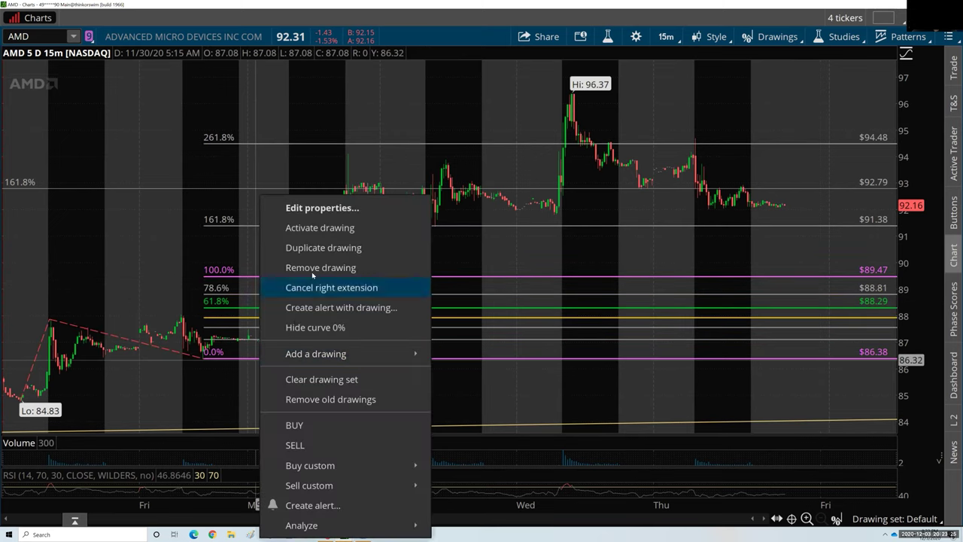
click(313, 268)
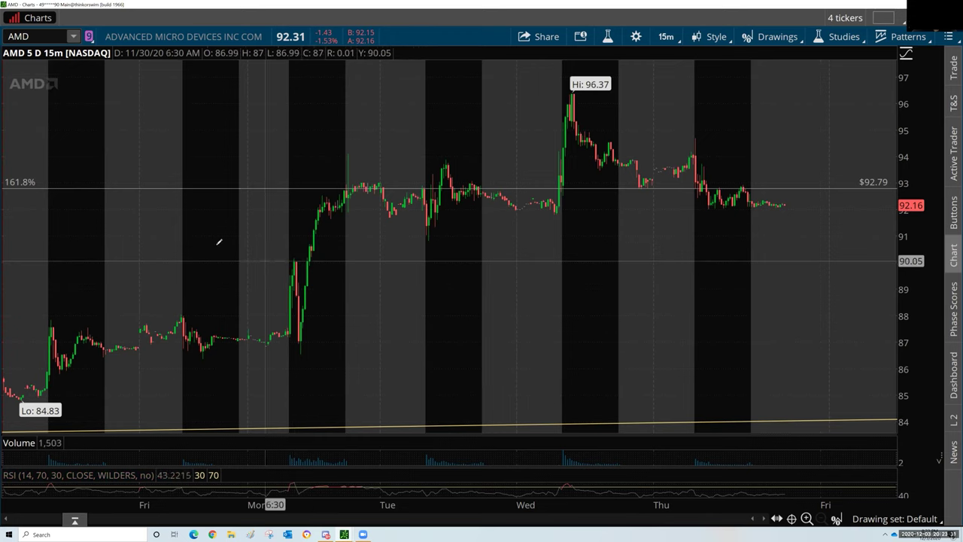
- Draw a Fibonacci extension from Monday's 9:30 low near 87.16 through the morning peak near 90.15 to the 86.52 low
drag(191, 146, 493, 319)
drag(560, 270, 254, 316)
scroll(253, 316, left, 4)
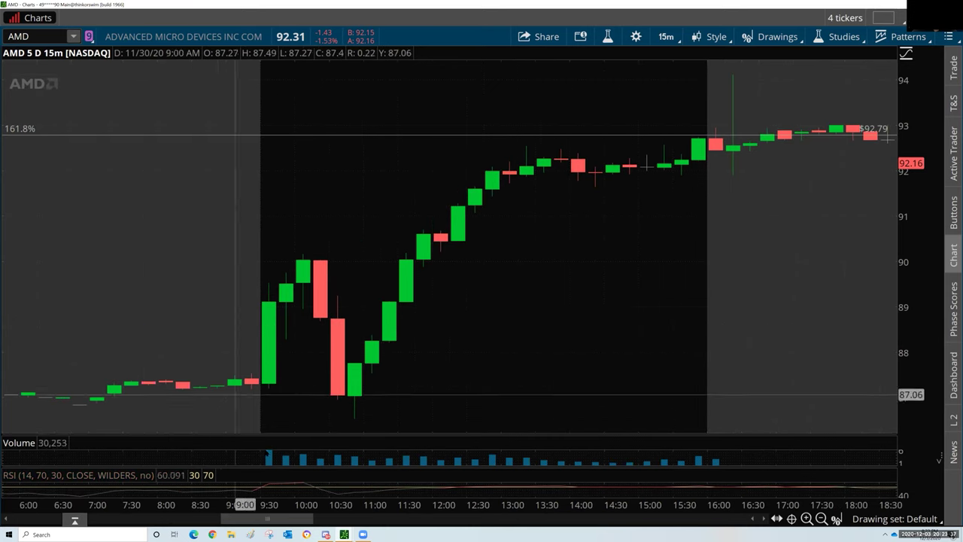
scroll(568, 449, down, 2)
scroll(752, 404, down, 2)
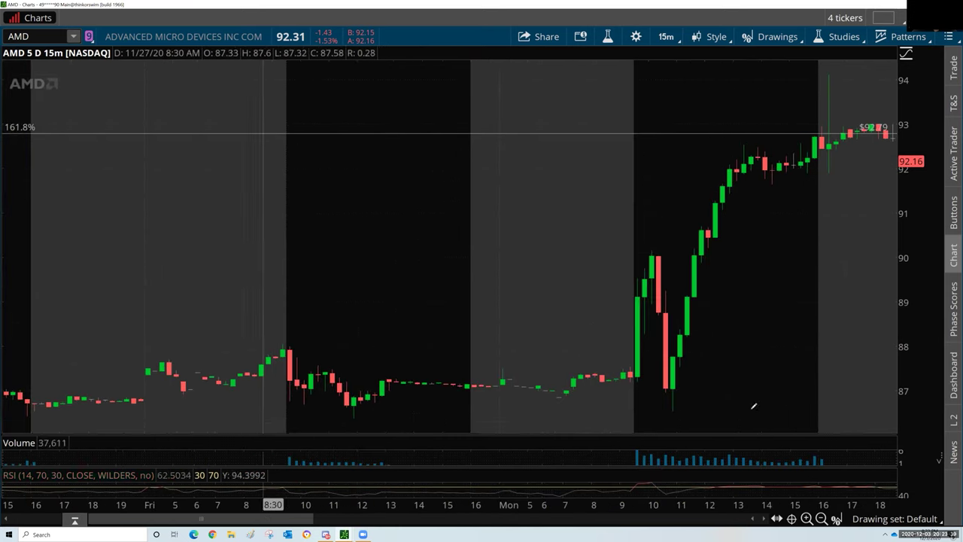
scroll(707, 411, up, 2)
drag(419, 394, 257, 396)
scroll(256, 397, right, 3)
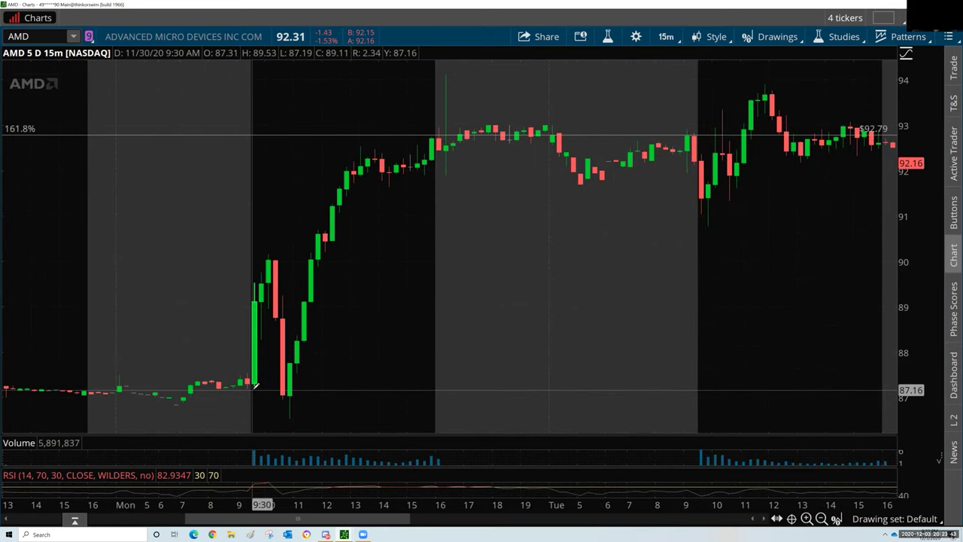
drag(254, 386, 293, 413)
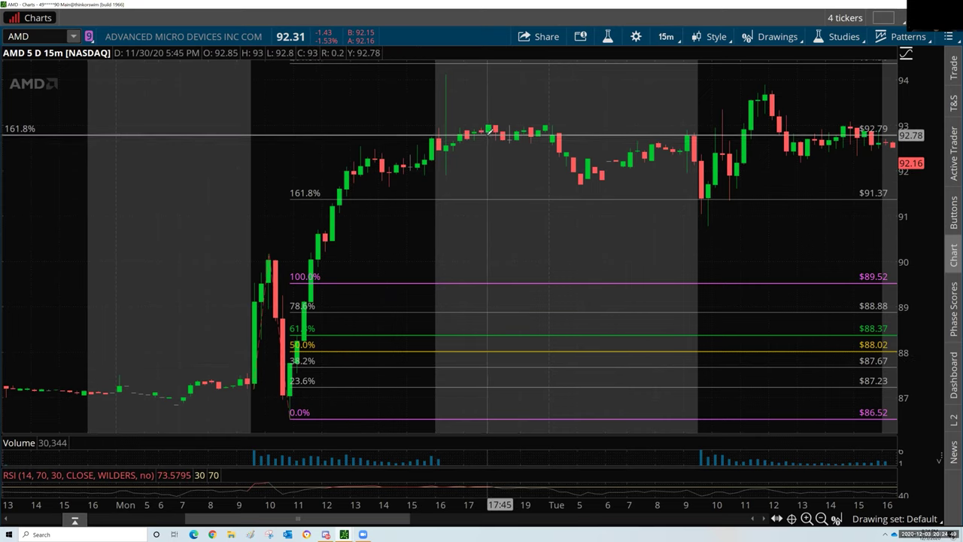
- Examine how price behaves around the extension's 100%, 161.8% and 261.8% levels from Monday's rally to Wednesday's high
mouse_move(485, 130)
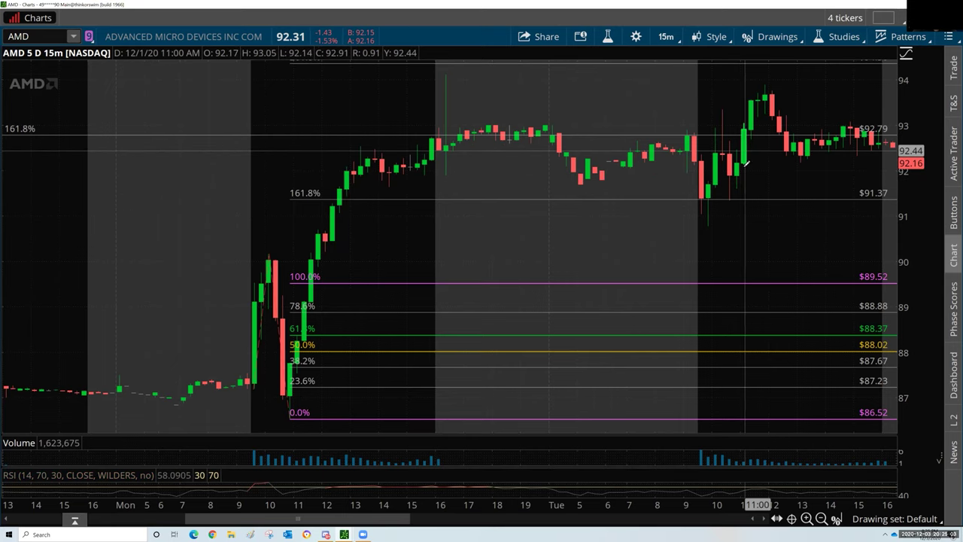
drag(774, 181, 421, 286)
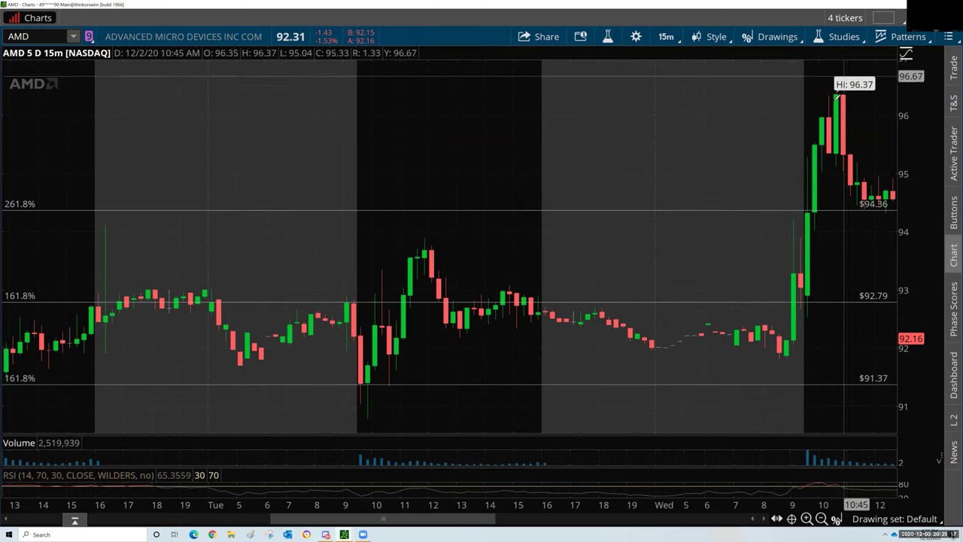
drag(401, 503, 466, 498)
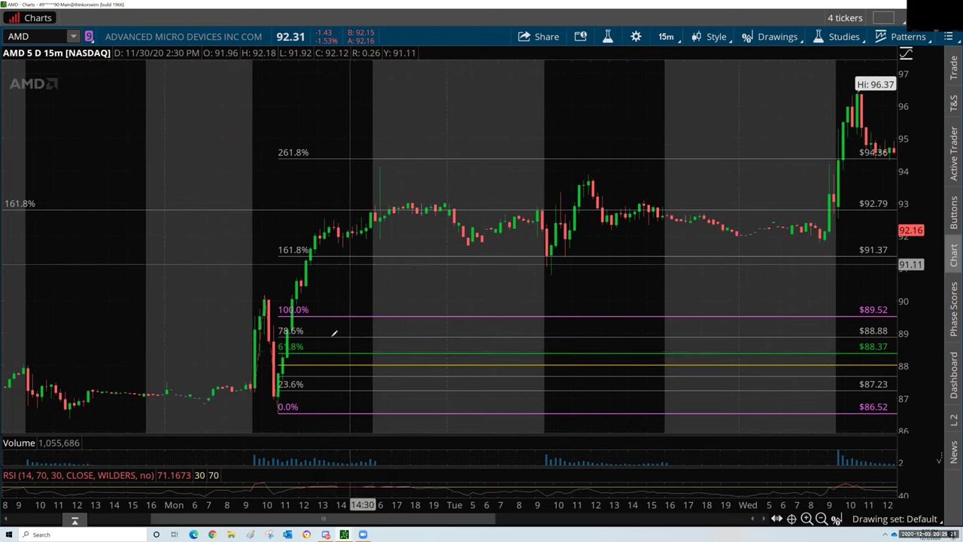
mouse_move(329, 314)
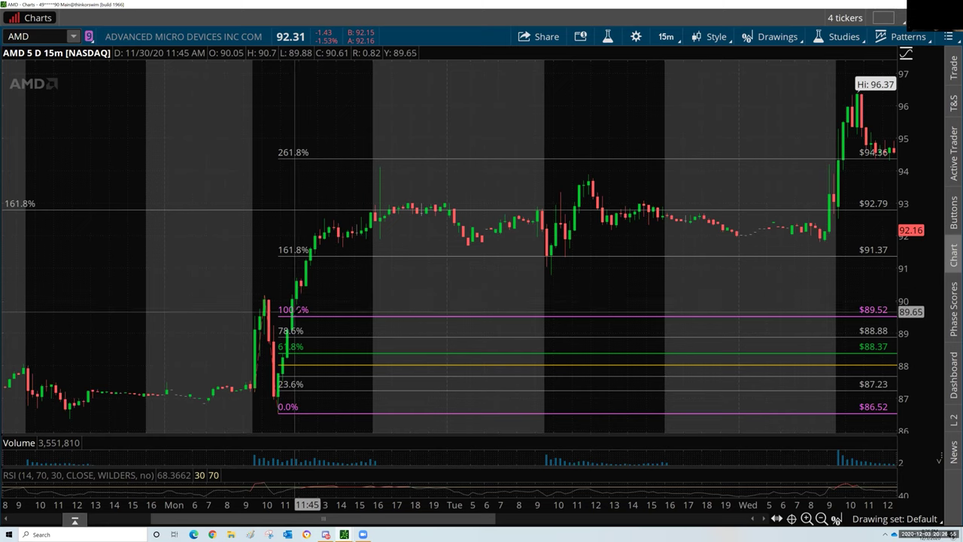
mouse_move(299, 311)
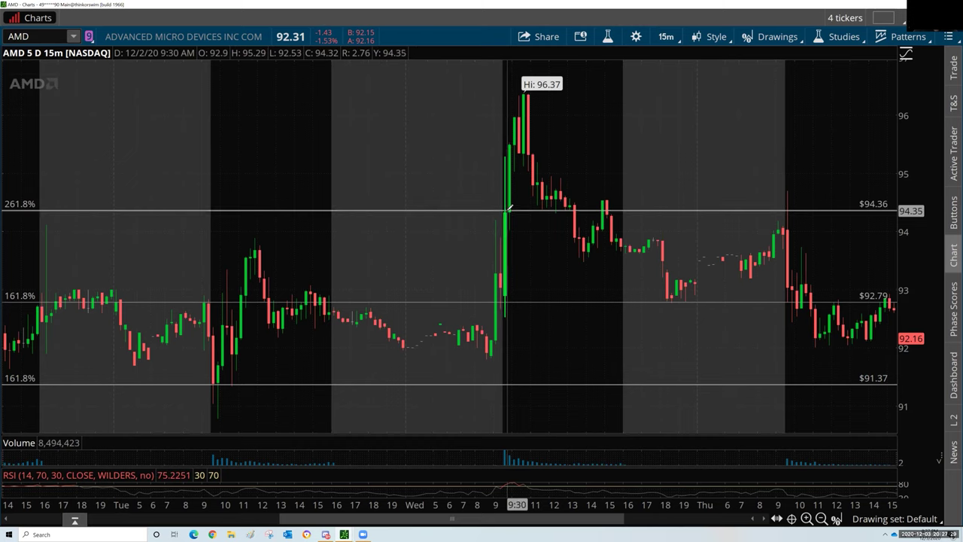
mouse_move(508, 208)
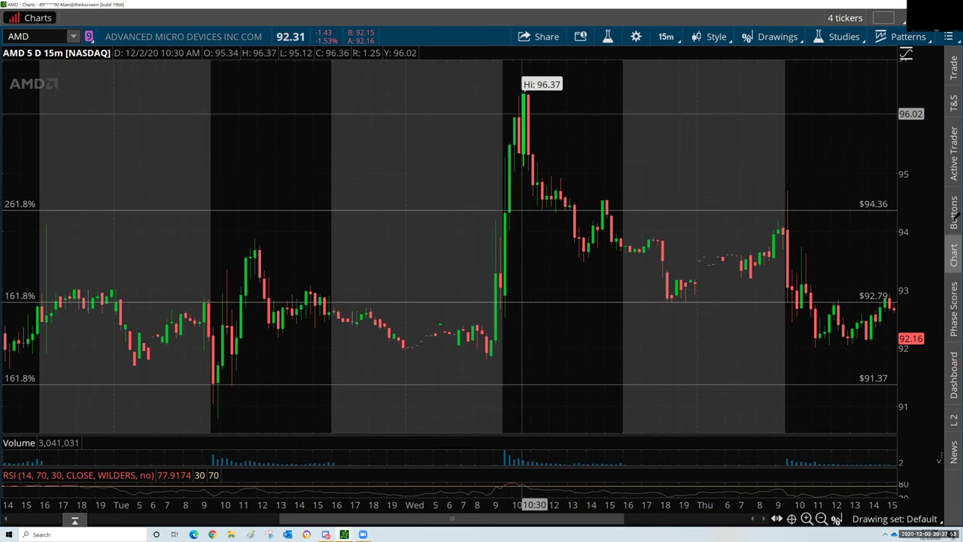
- Draw a Fibonacci extension from Tuesday's 9:45 low through that day's peak to Wednesday's pre-market low at 91.8
drag(523, 114, 355, 120)
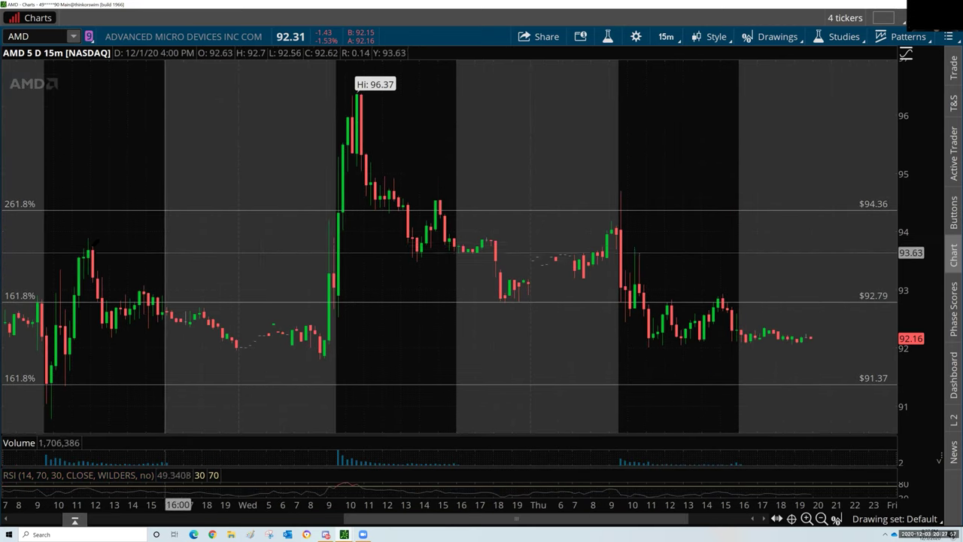
scroll(155, 369, up, 3)
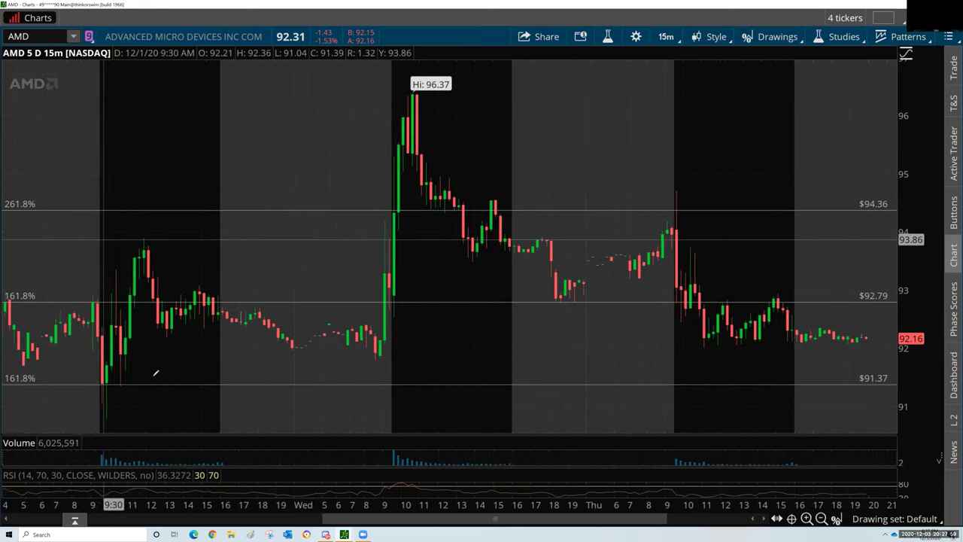
scroll(160, 410, up, 1)
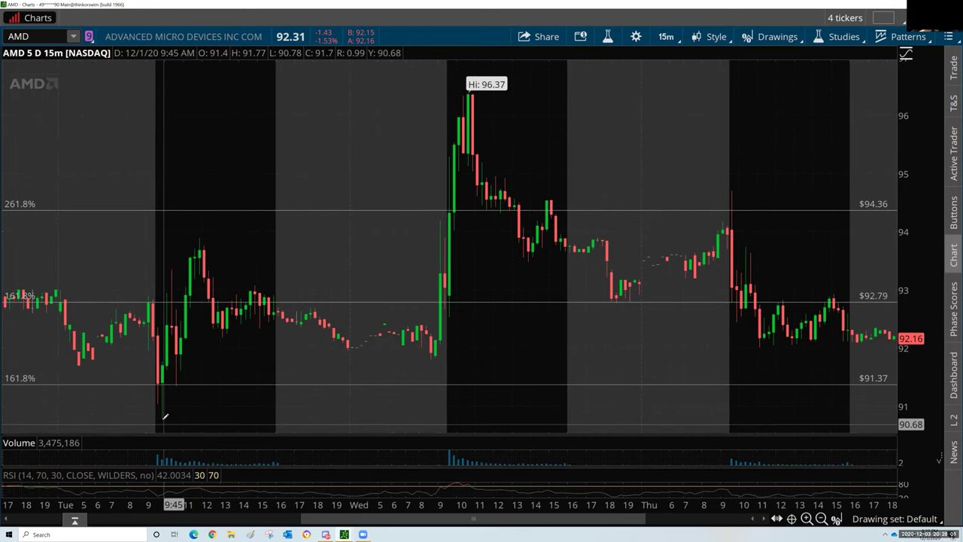
click(200, 234)
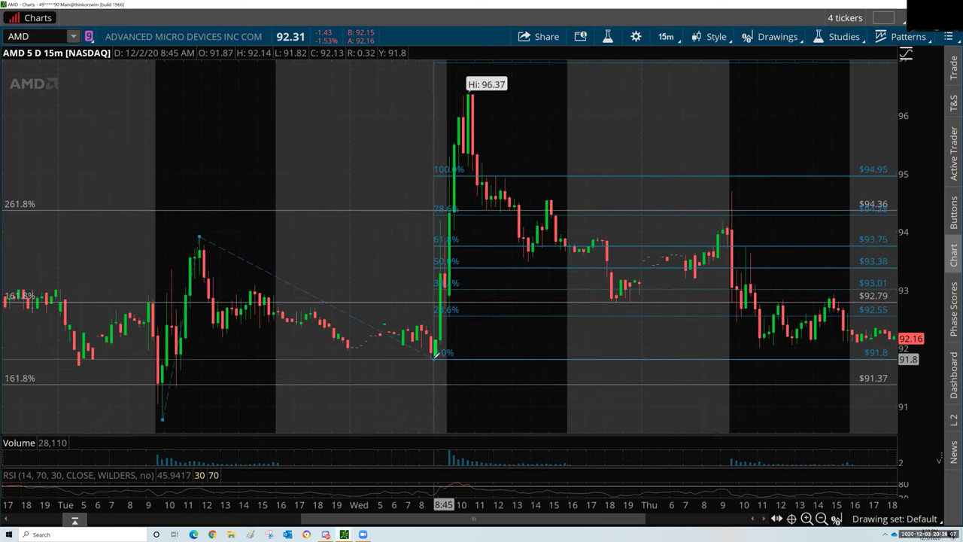
click(435, 355)
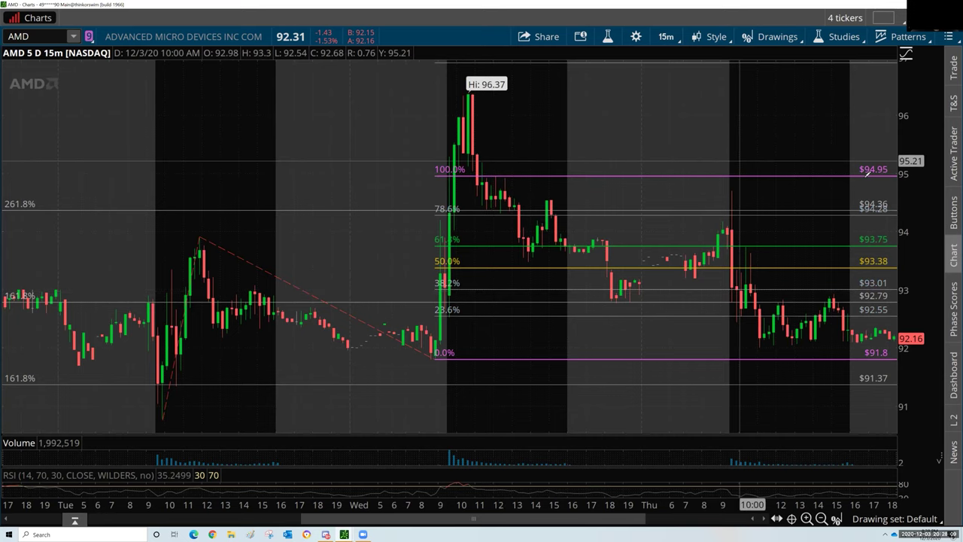
- Draw a downward Fibonacci extension from Tuesday's peak through Wednesday's pre-market low to the 96.35 high, and remove the upward extension starting at 91.8
scroll(456, 91, up, 1)
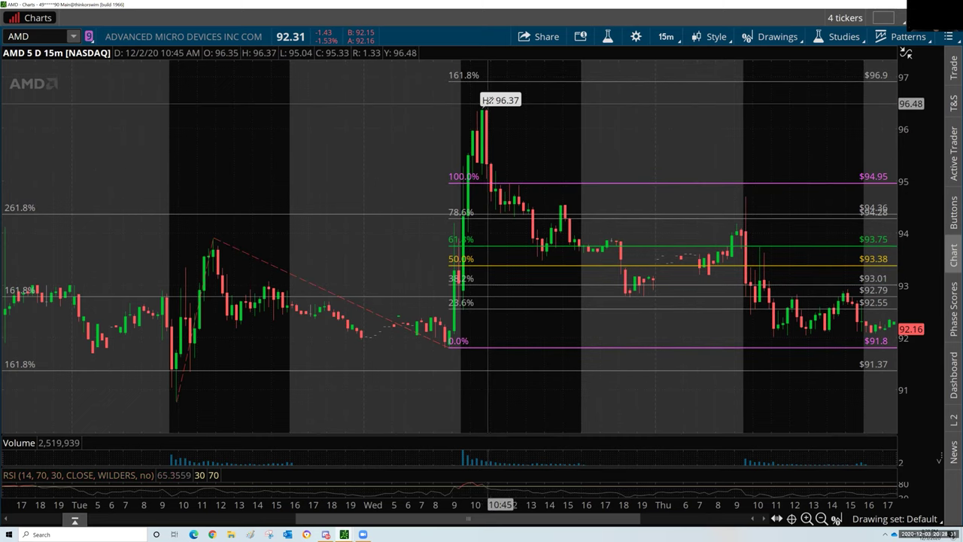
scroll(492, 71, down, 1)
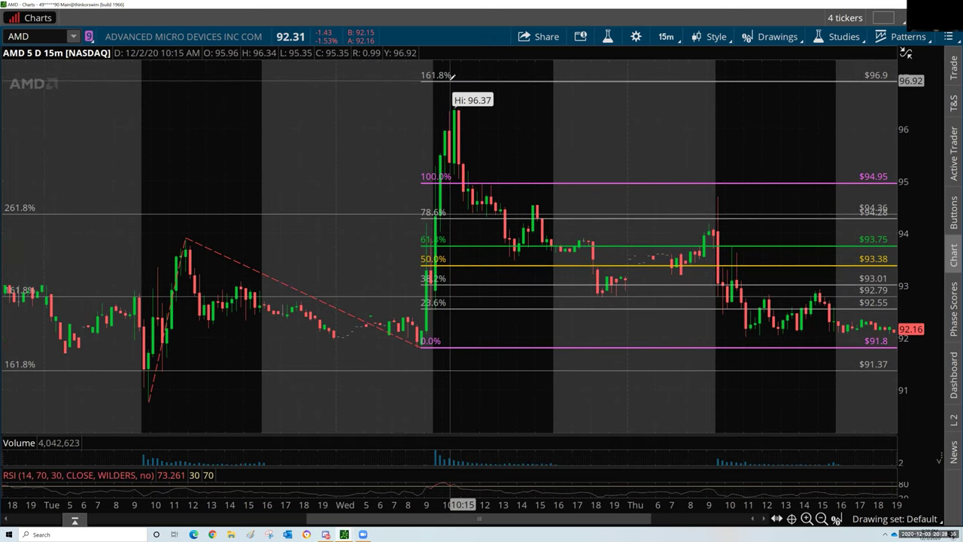
mouse_move(452, 76)
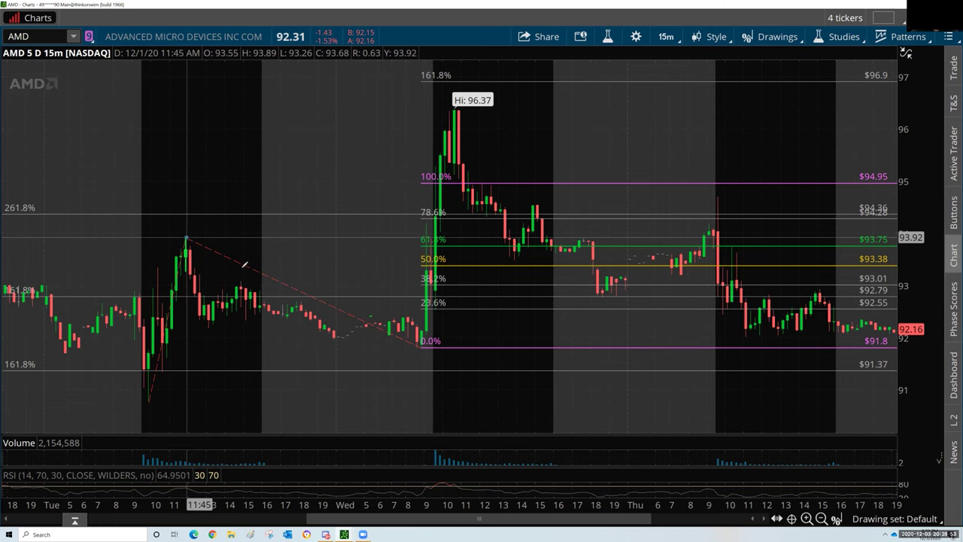
click(461, 263)
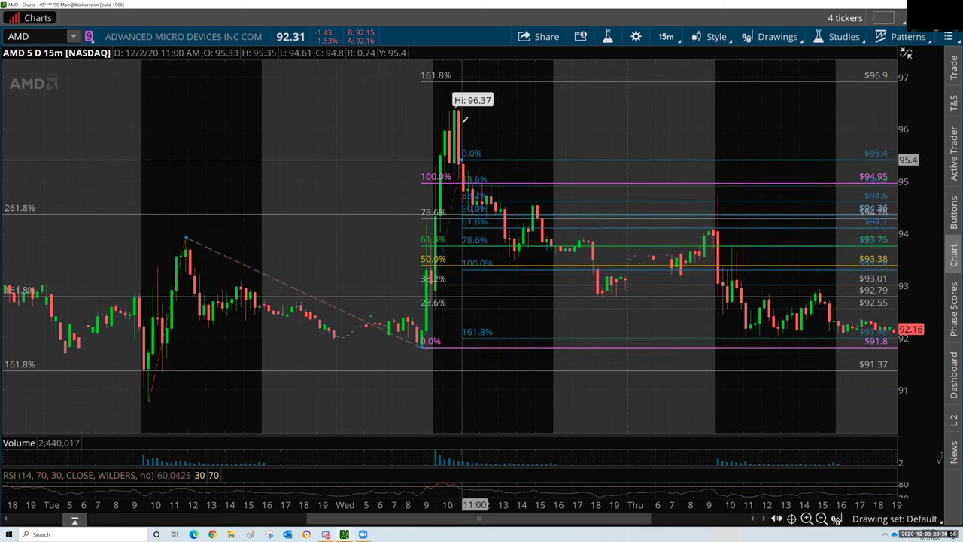
drag(464, 119, 457, 105)
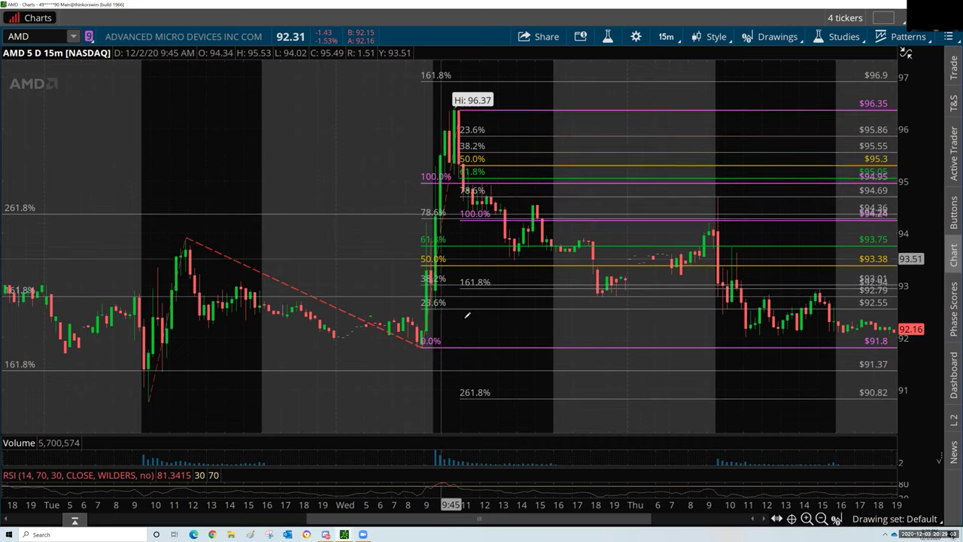
right_click(460, 342)
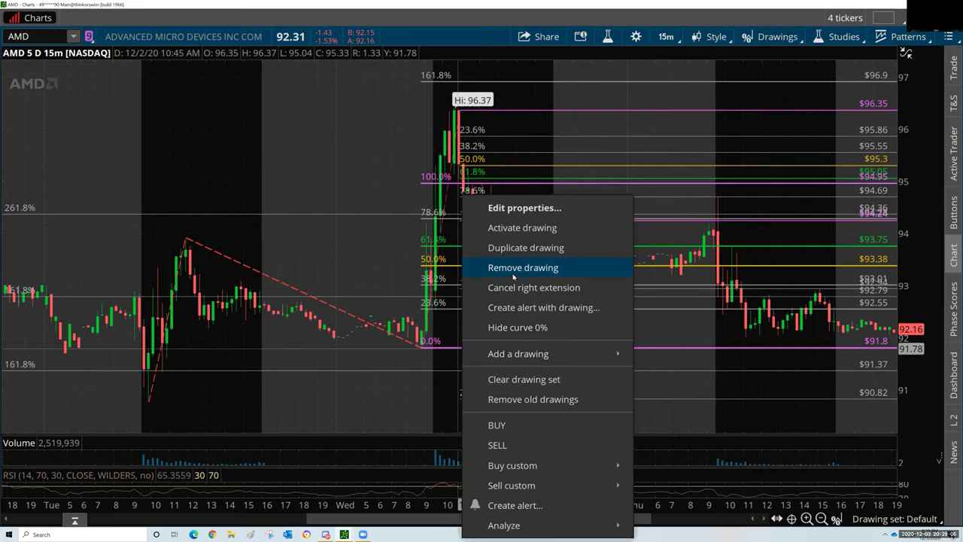
click(514, 270)
- Draw a Fibonacci extension from Wednesday evening's low near 92.83 through Thursday's opening spike near 94.7 to the 92.06 low
scroll(541, 199, down, 2)
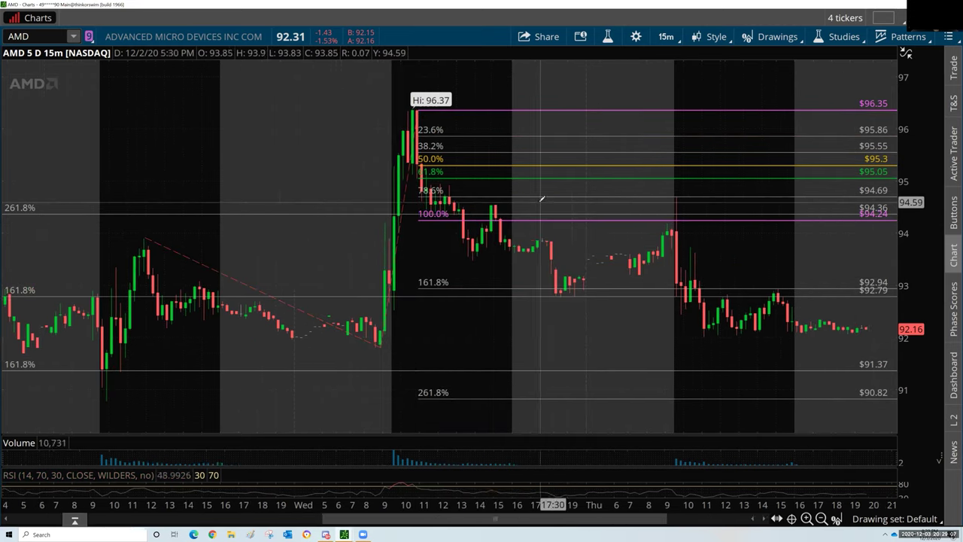
scroll(541, 199, down, 4)
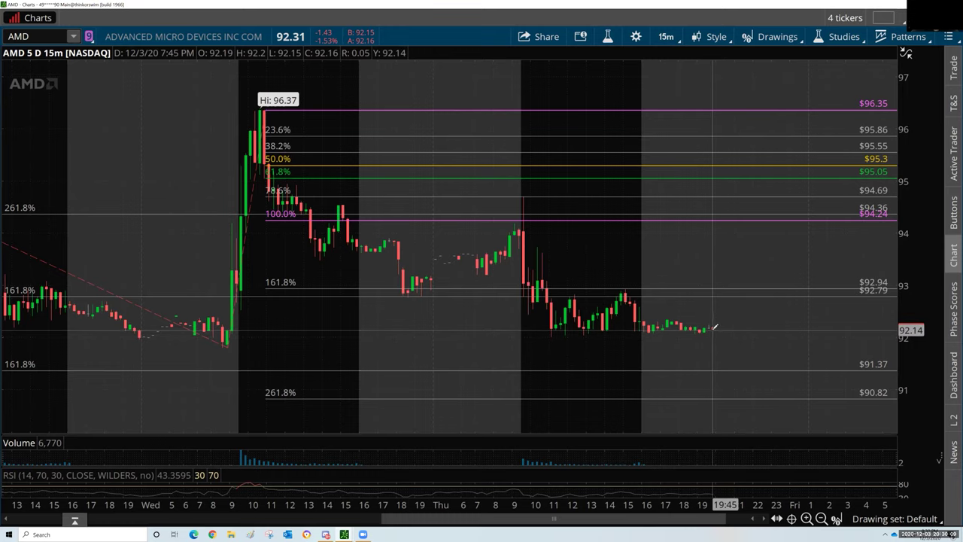
scroll(661, 326, down, 2)
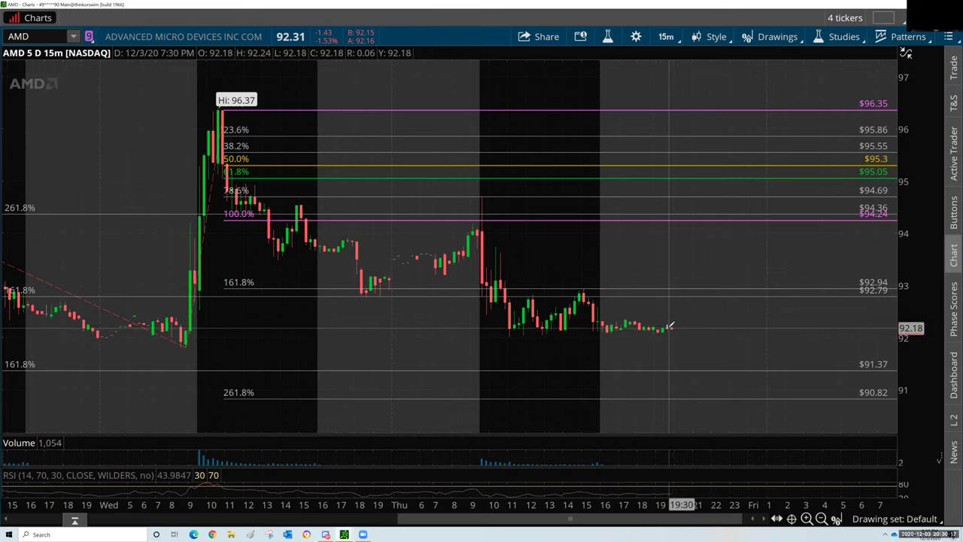
scroll(669, 326, down, 1)
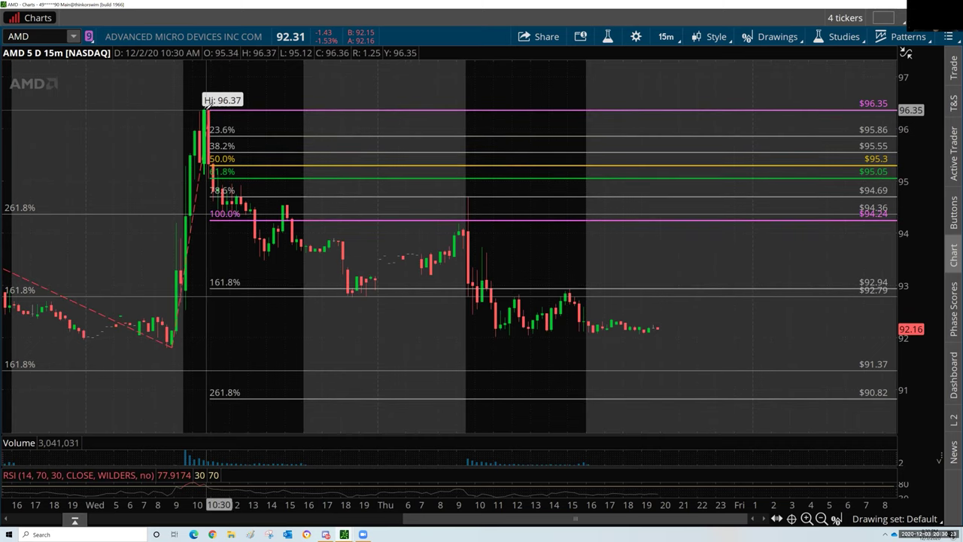
click(351, 294)
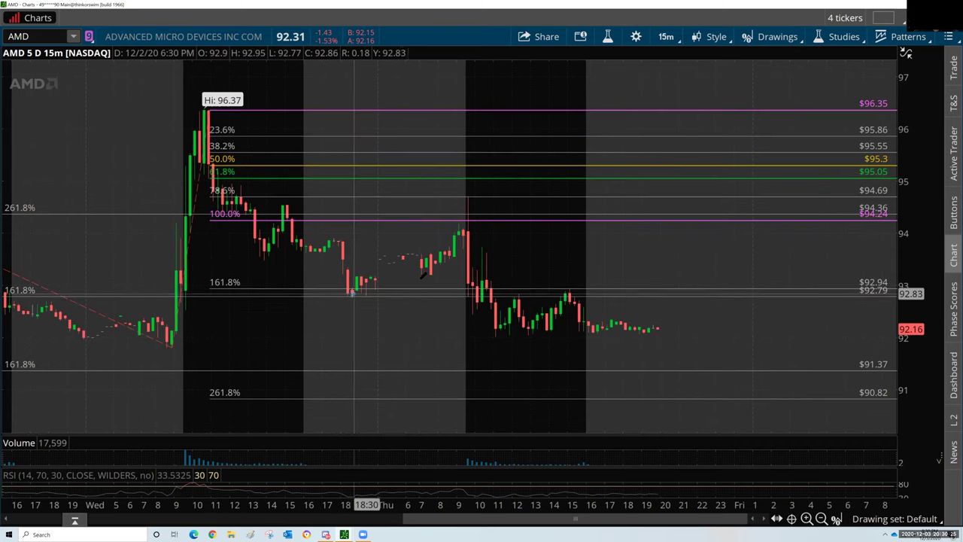
click(477, 202)
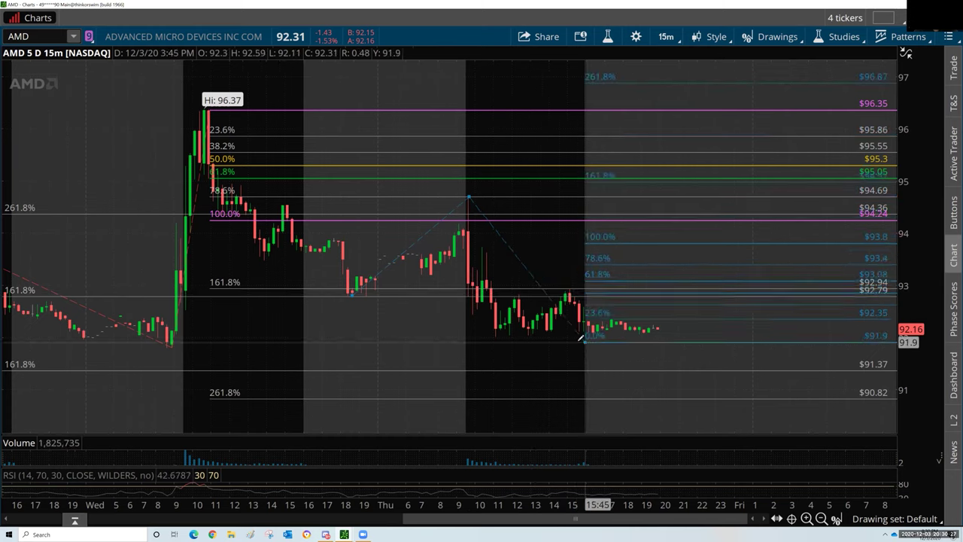
click(576, 329)
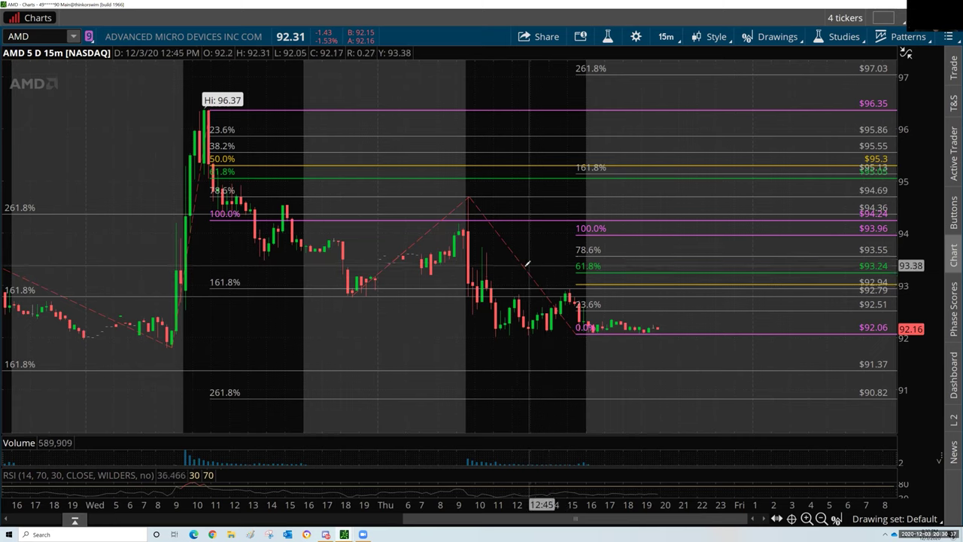
- Remove the Fibonacci extension running from Wednesday evening's low through Thursday's opening spike to the 92.06 low
mouse_move(526, 266)
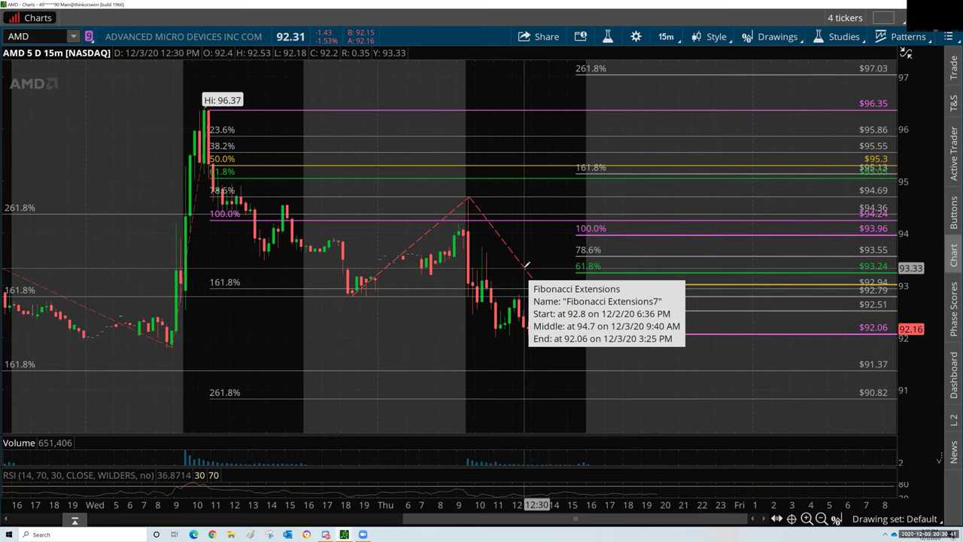
right_click(526, 268)
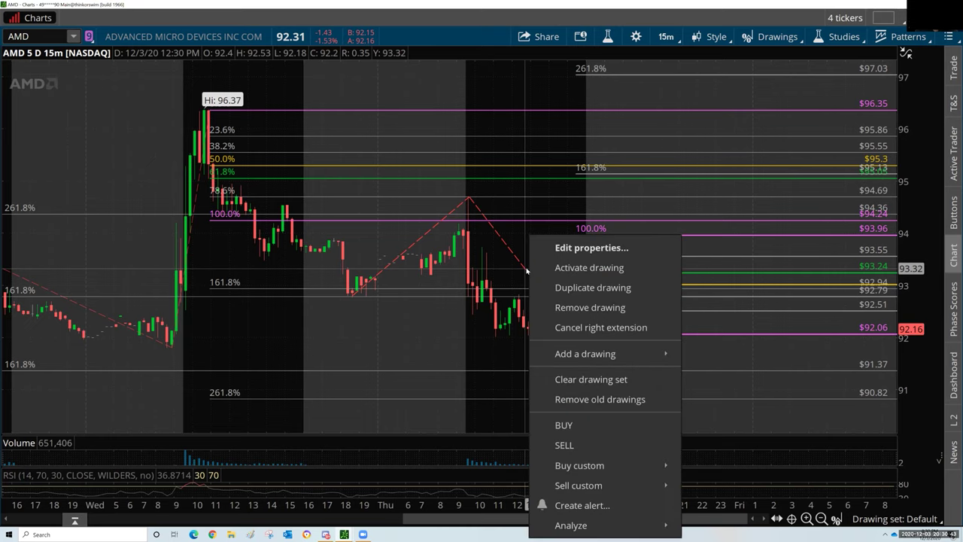
click(584, 305)
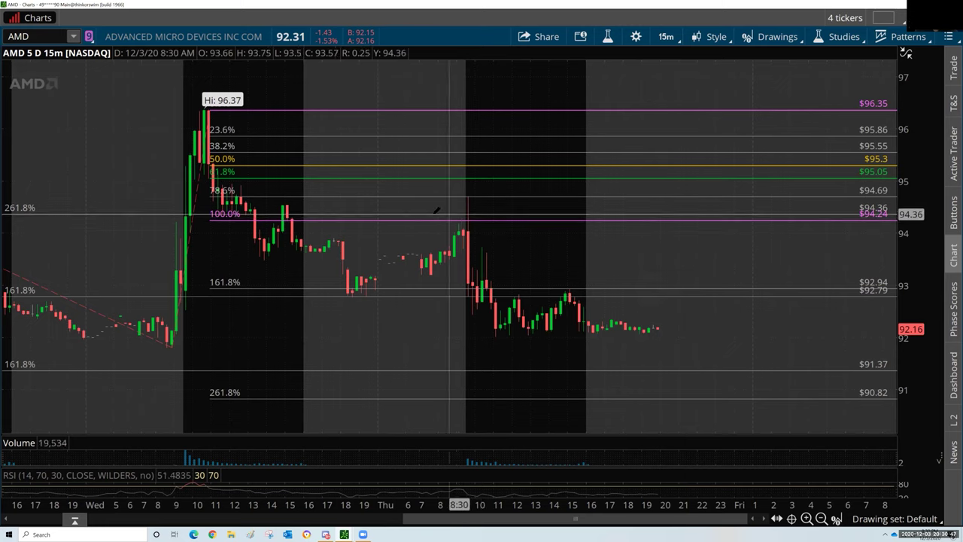
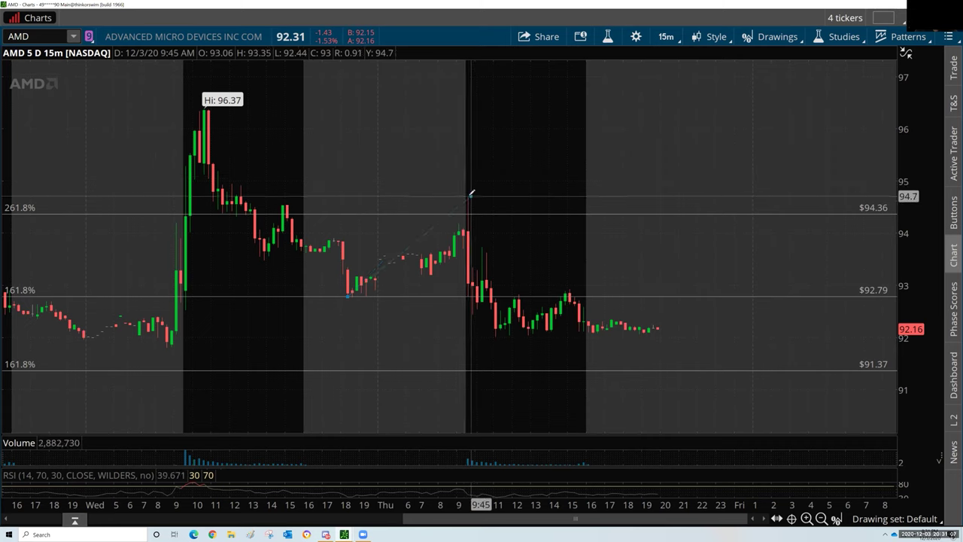
- Draw a Fibonacci extension from Wednesday evening's low through Thursday's 94.7 peak to the after-hours low at 92.08, and remove it after reviewing its levels
click(468, 194)
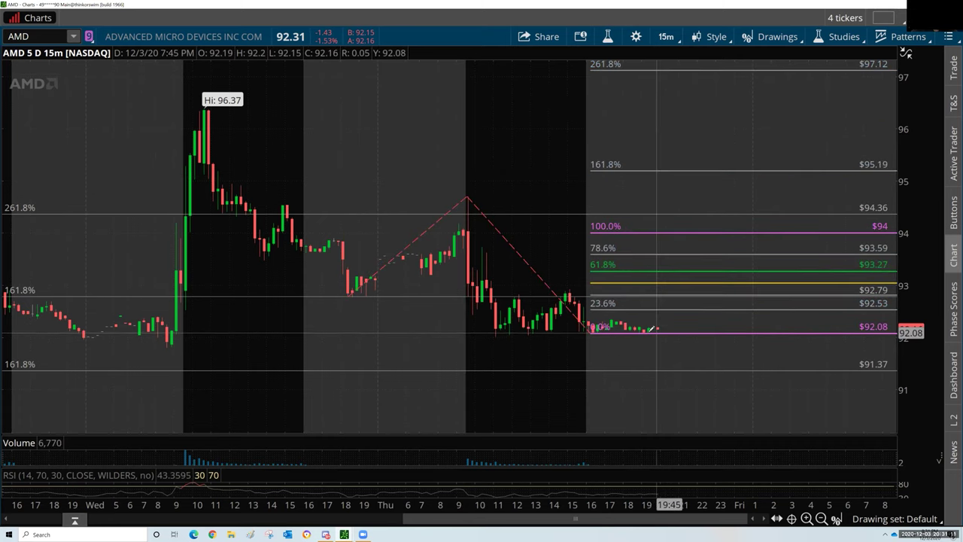
click(658, 327)
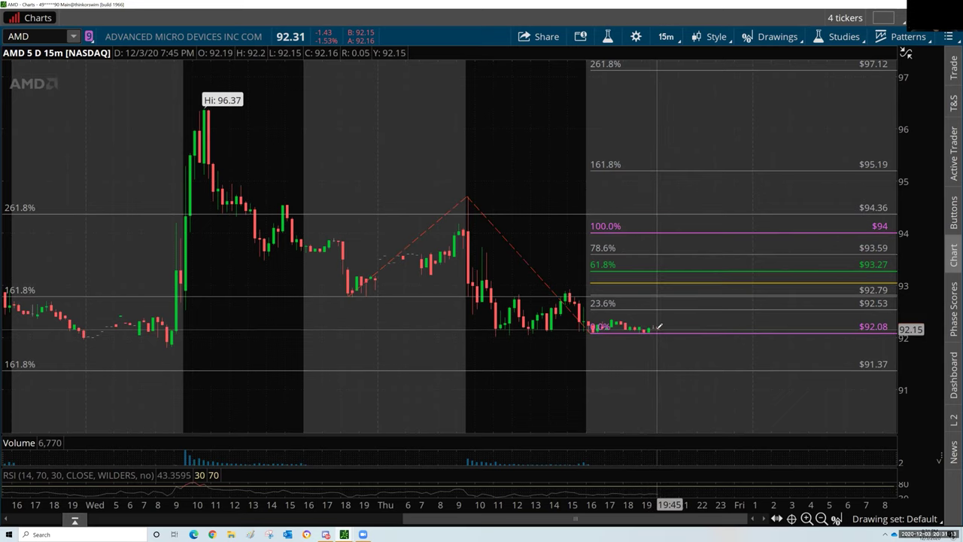
mouse_move(627, 291)
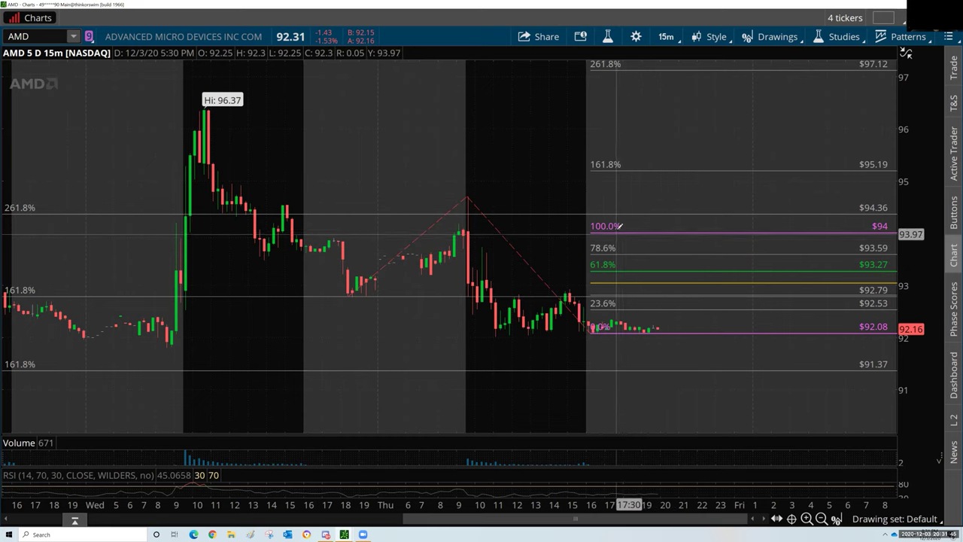
mouse_move(638, 212)
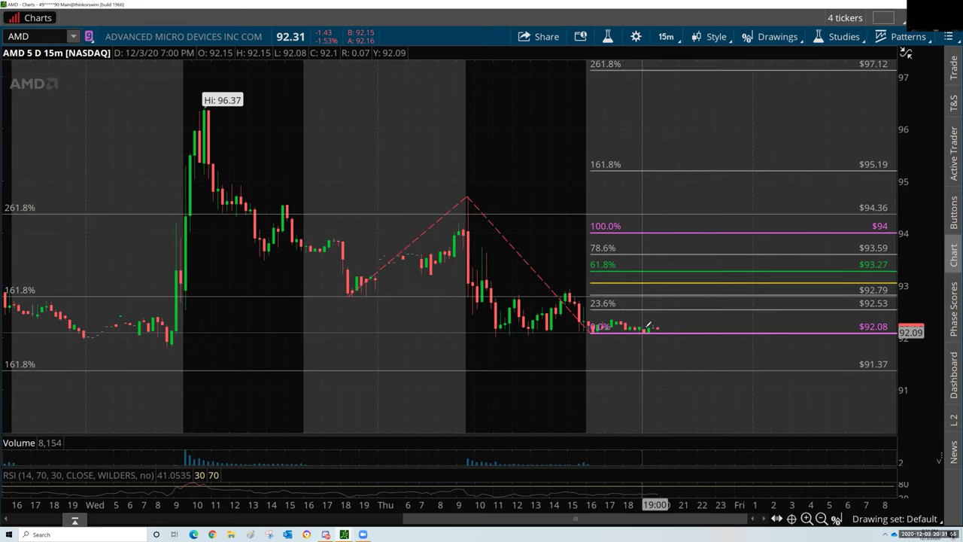
mouse_move(683, 211)
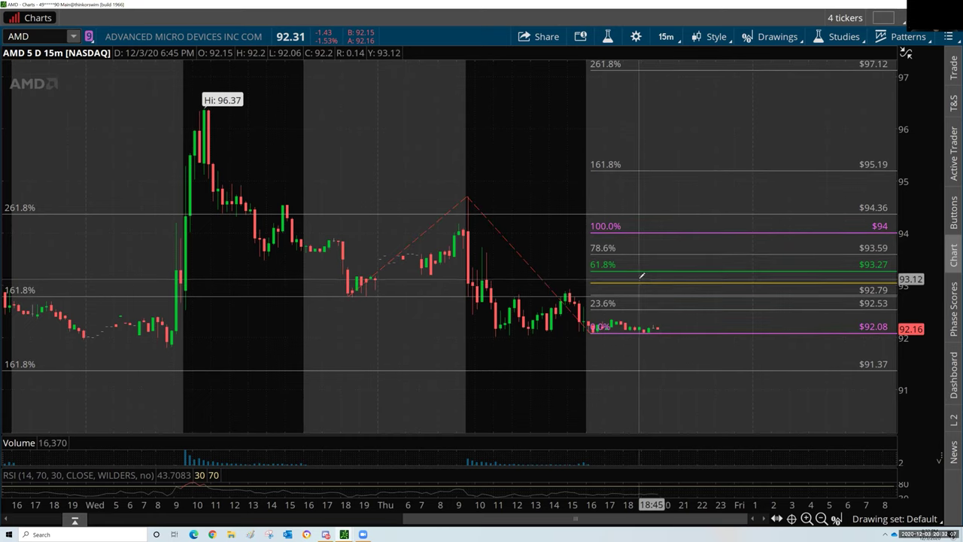
right_click(680, 333)
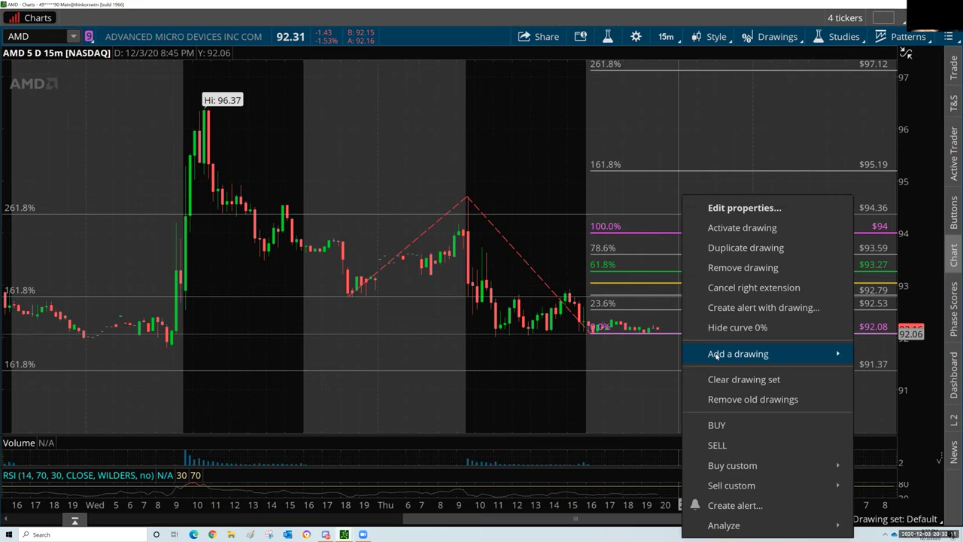
click(734, 267)
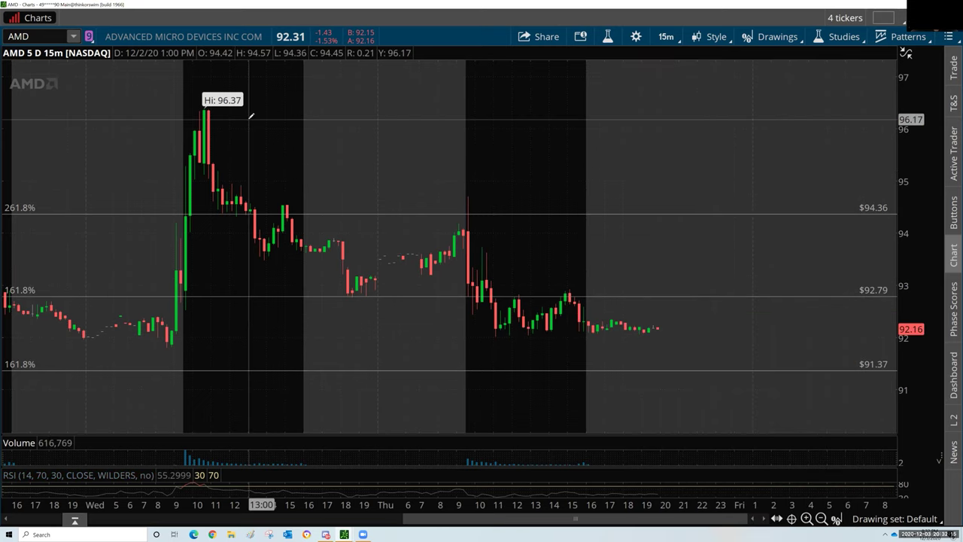
- Review the full five-day price range, check the one-year daily chart, and switch AMD to the three-year weekly time frame
drag(256, 508, 459, 493)
drag(911, 272, 932, 357)
drag(920, 310, 912, 394)
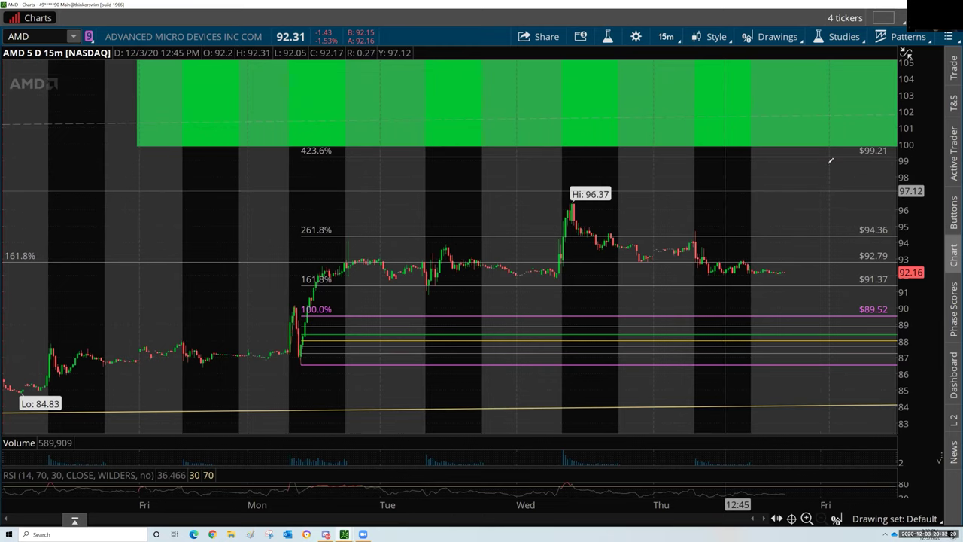
click(665, 37)
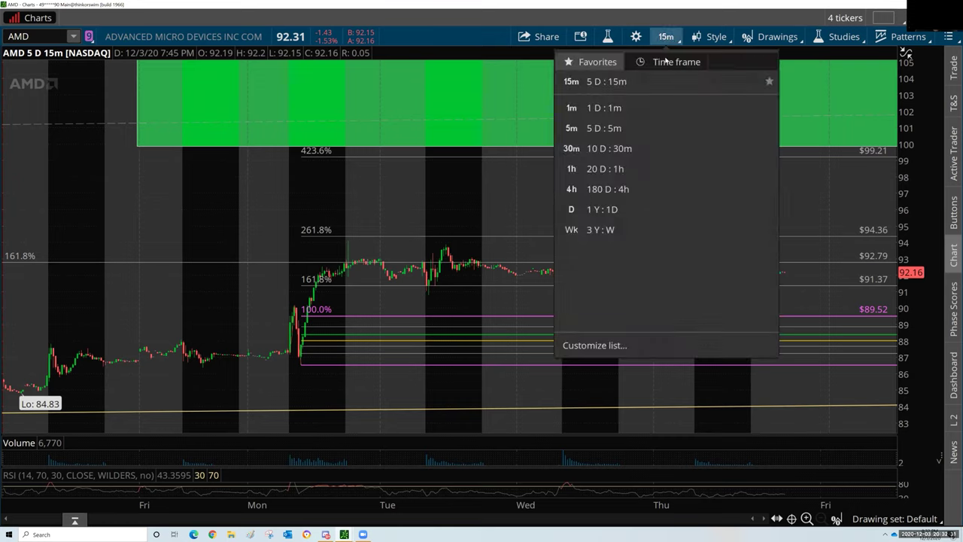
click(604, 210)
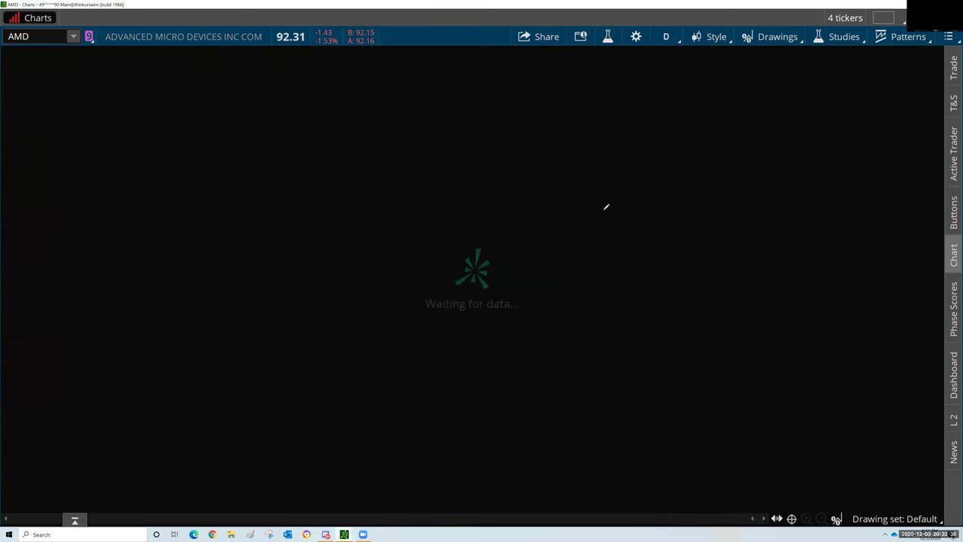
click(665, 36)
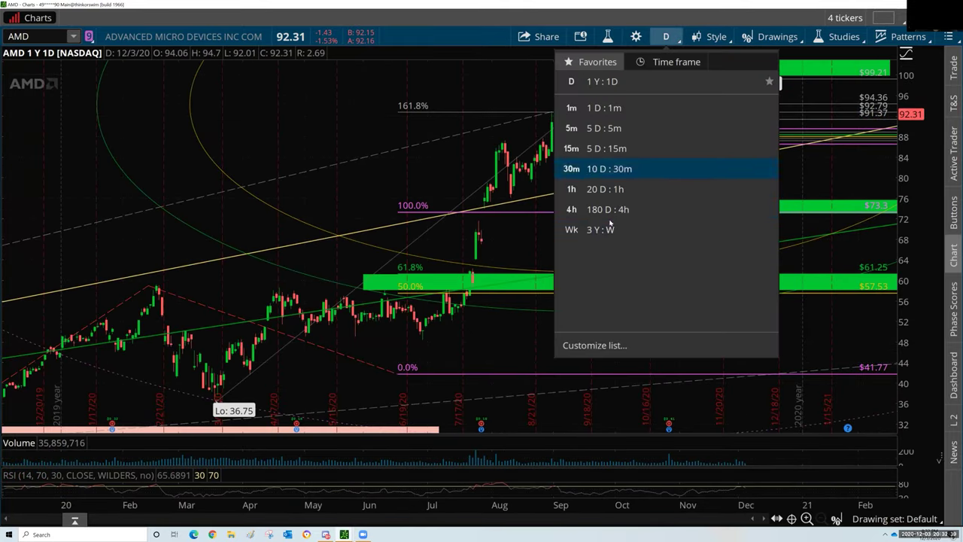
click(606, 231)
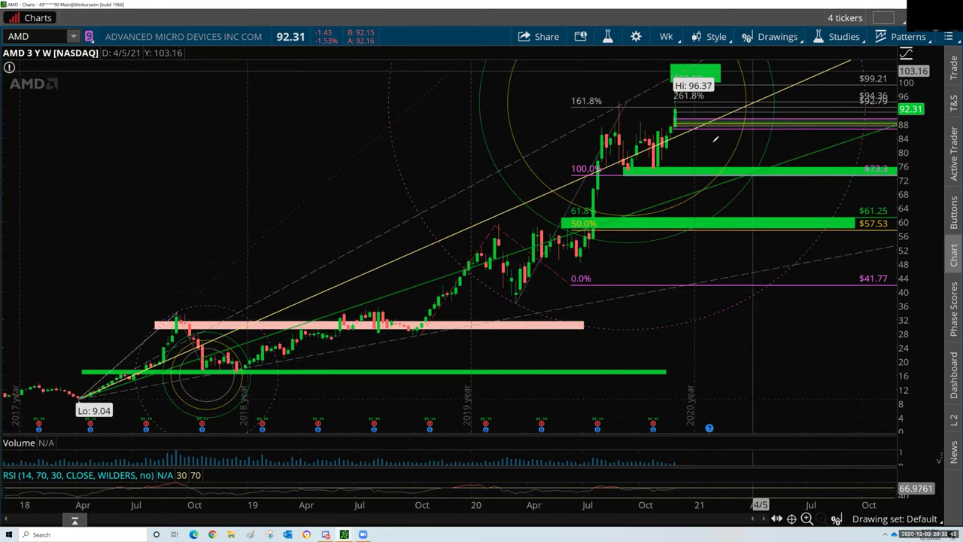
- Remove the short-term Fibonacci extension of Monday's rally from the weekly chart, and inspect the larger extension's 161.8% level
right_click(727, 131)
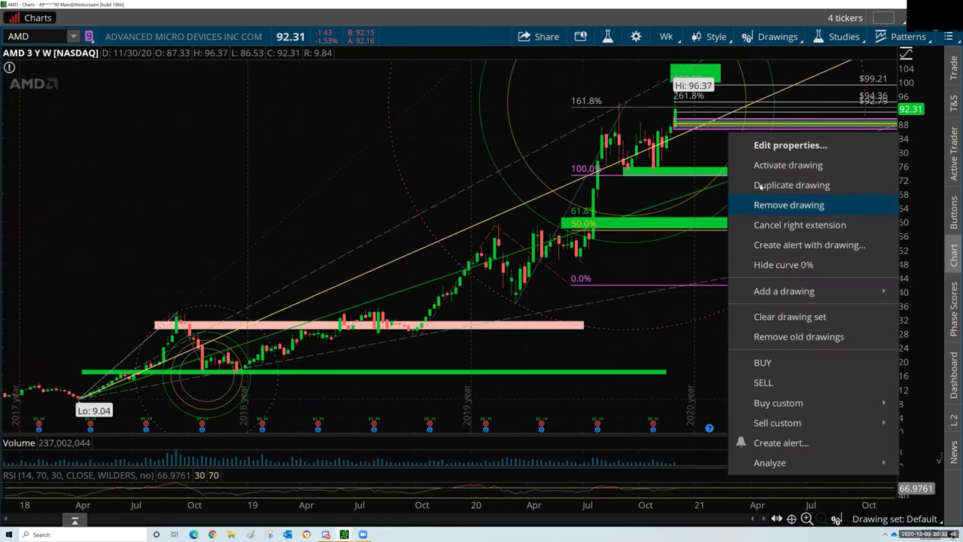
click(714, 124)
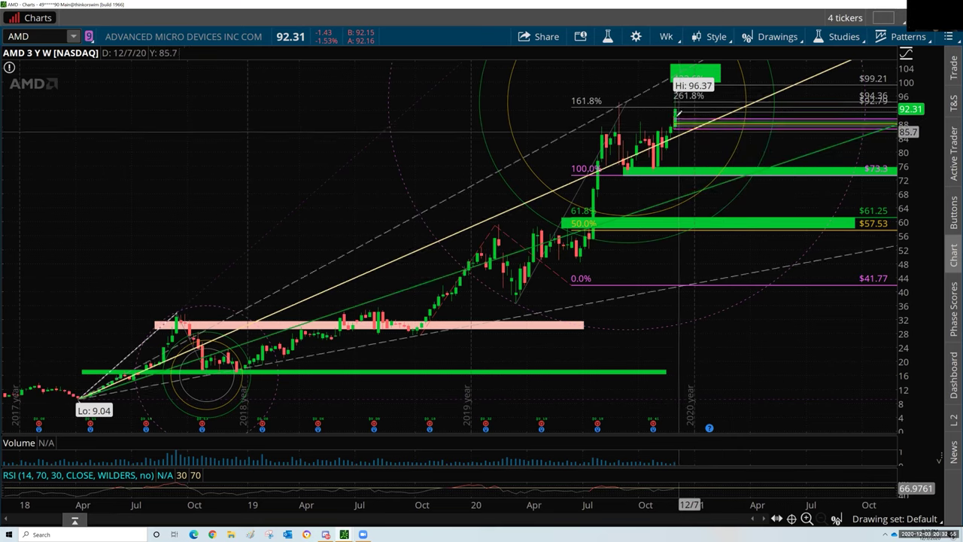
right_click(726, 130)
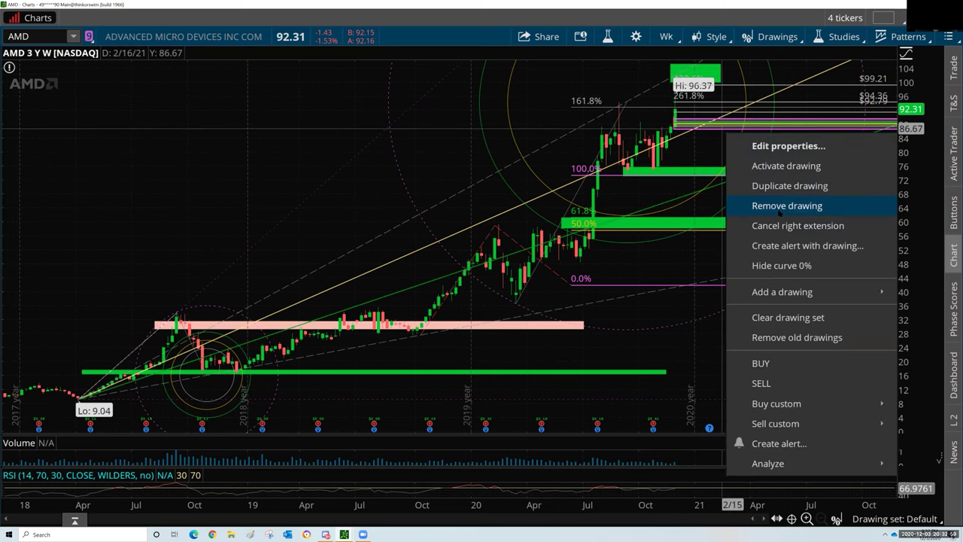
click(779, 207)
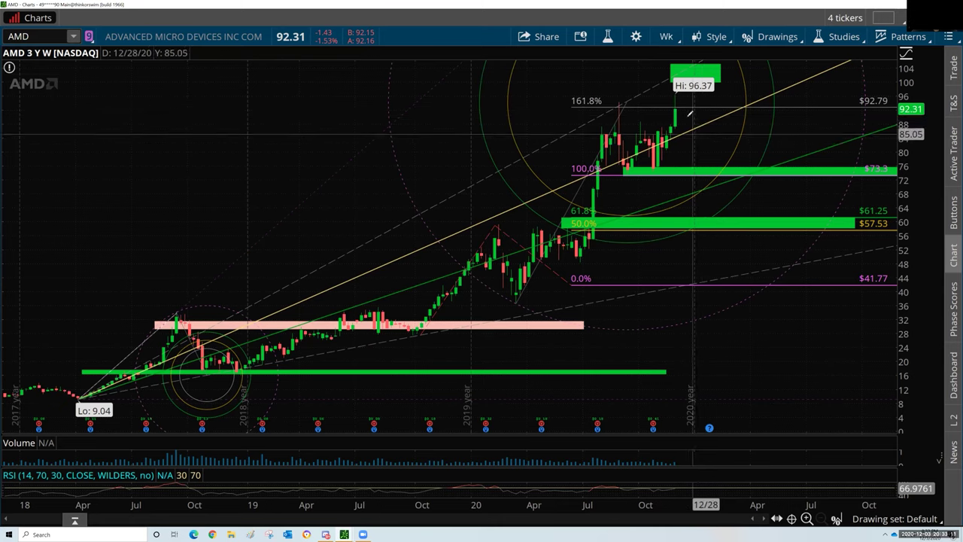
mouse_move(693, 106)
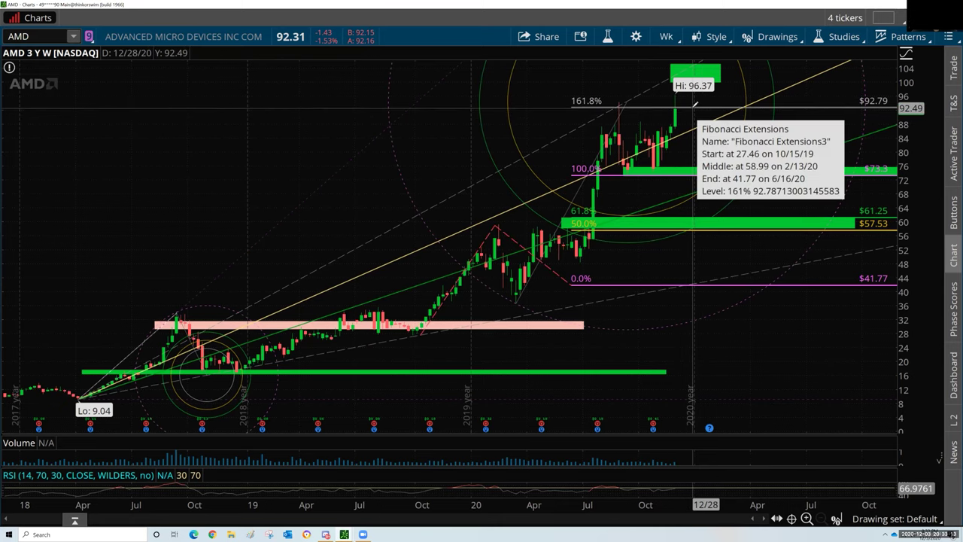